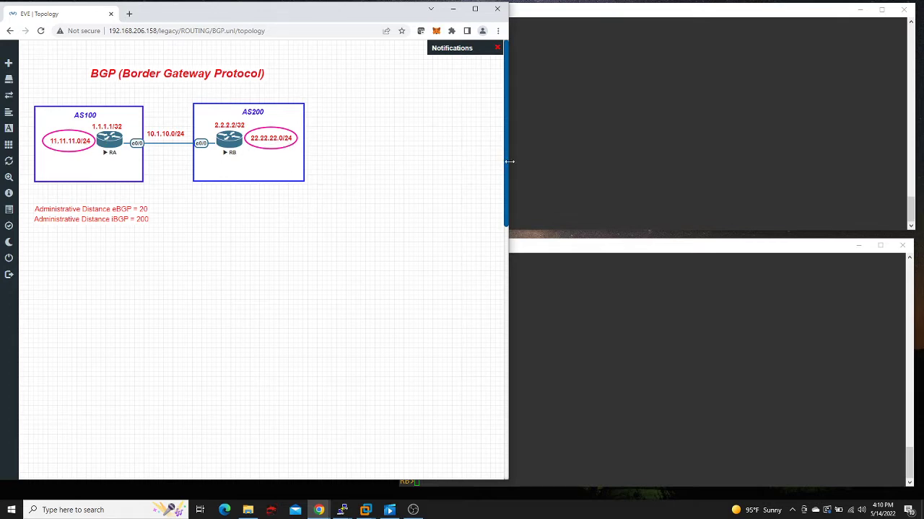
Bring router RA's PuTTY console to the front beside the BGP topology
{"action": "left_click", "coordinate": [660, 112]}
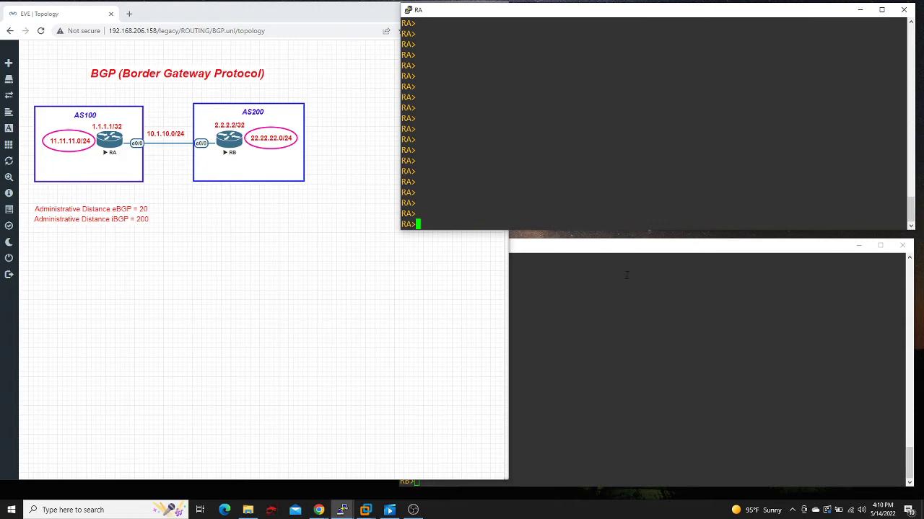
Bring up RB's console beneath RA's, then return focus to RA's console
{"action": "left_click", "coordinate": [614, 293]}
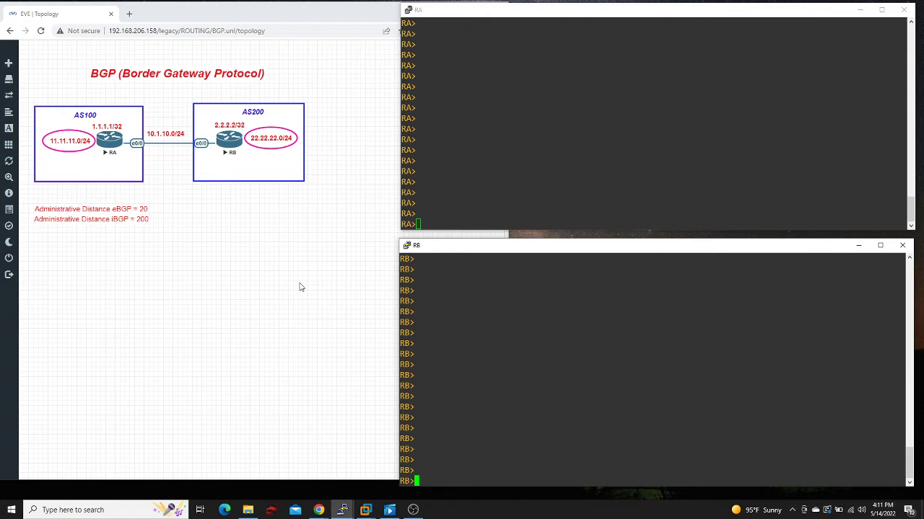
{"action": "left_click", "coordinate": [464, 209]}
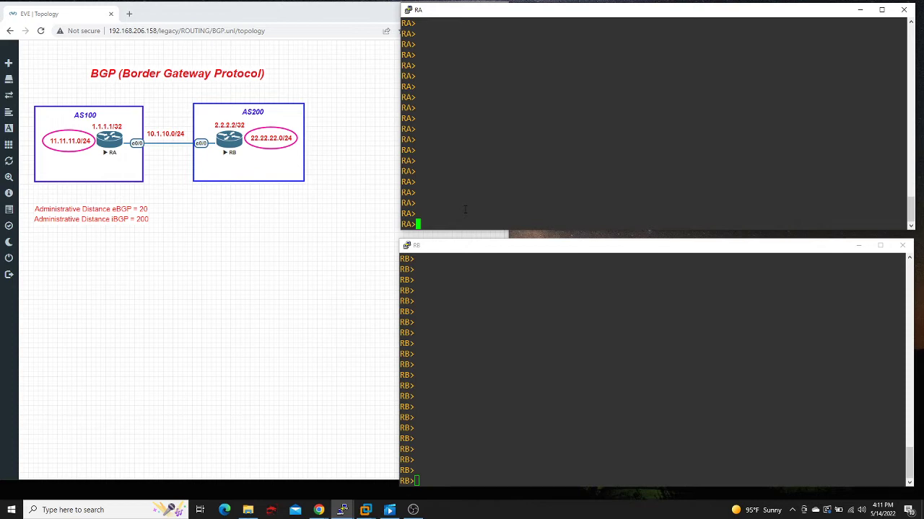
List RA's interface summary with 'sho ip int bri'
{"action": "type", "text": "sho ip ibt"}
{"action": "key", "text": "BackSpace"}
{"action": "key", "text": "BackSpace"}
{"action": "key", "text": "BackSpace"}
{"action": "type", "text": "int bri"}
{"action": "key", "text": "Return"}
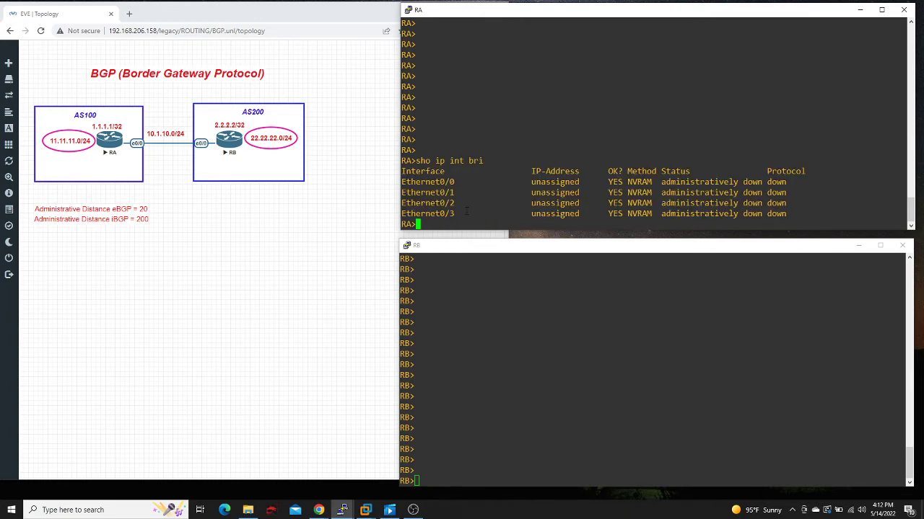
Put RB in privileged mode and list its interface summary with 'sho ip int bri'
{"action": "left_click", "coordinate": [485, 426]}
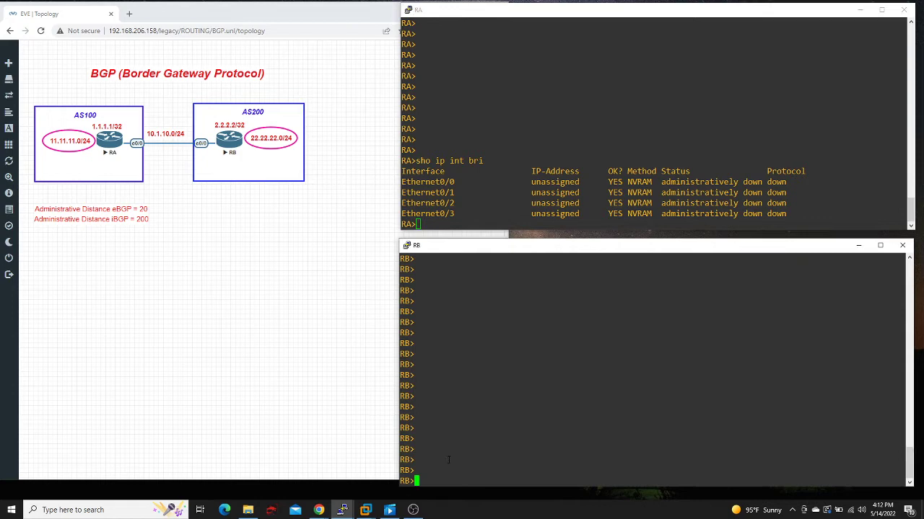
{"action": "type", "text": "en"}
{"action": "key", "text": "Return"}
{"action": "type", "text": "sho ip int bri"}
{"action": "key", "text": "Return"}
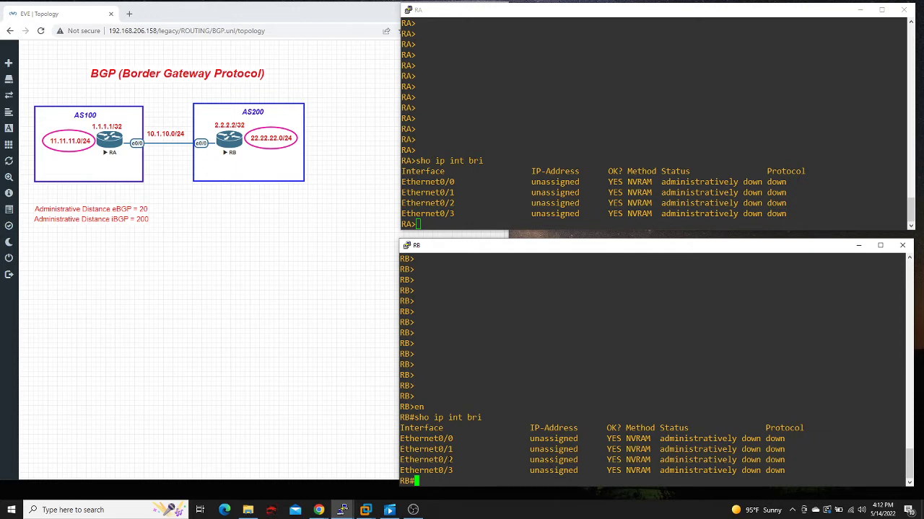
Put RA into privileged mode and then global configuration mode
{"action": "left_click", "coordinate": [448, 224]}
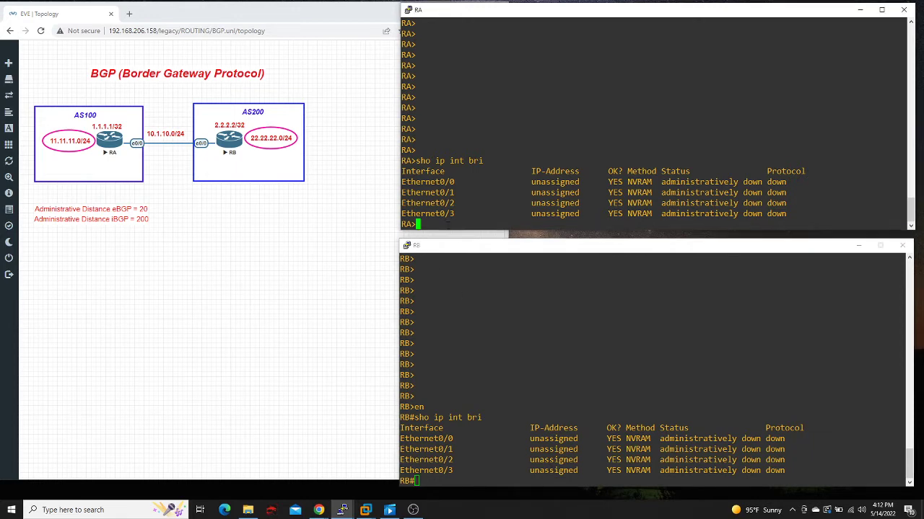
{"action": "type", "text": "c"}
{"action": "key", "text": "BackSpace"}
{"action": "type", "text": "en"}
{"action": "key", "text": "Return"}
{"action": "type", "text": "con"}
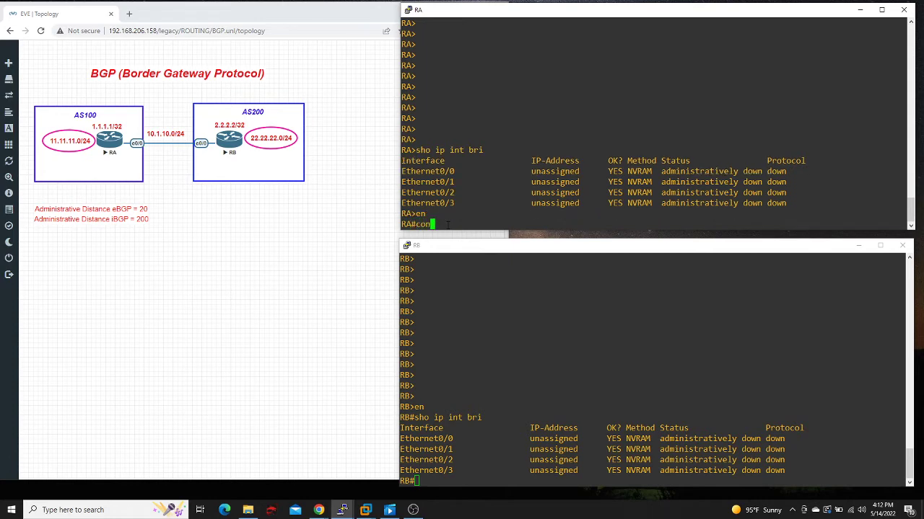
{"action": "type", "text": "f t"}
{"action": "key", "text": "Return"}
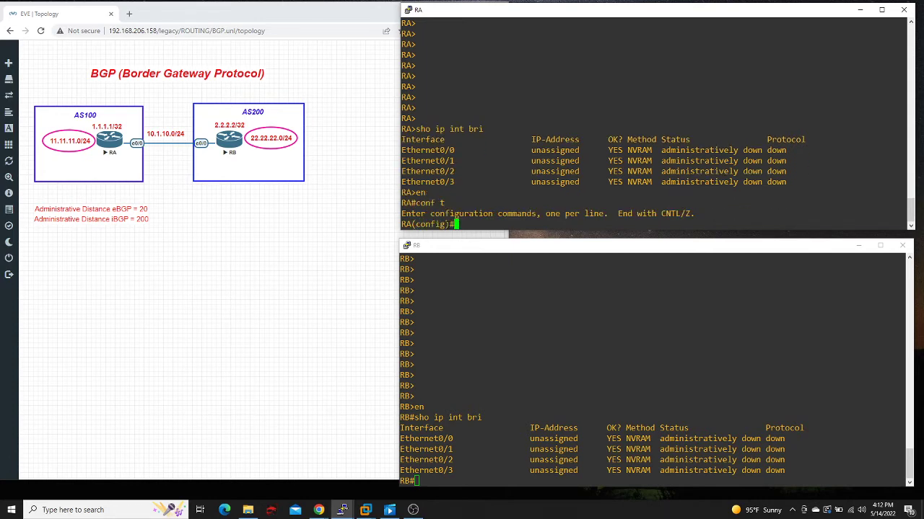
Assign 10.1.10.1 255.255.255.0 to RA's Ethernet0/0 and enable it with no shut
{"action": "type", "text": "int eth 0/0"}
{"action": "key", "text": "Return"}
{"action": "type", "text": "ip "}
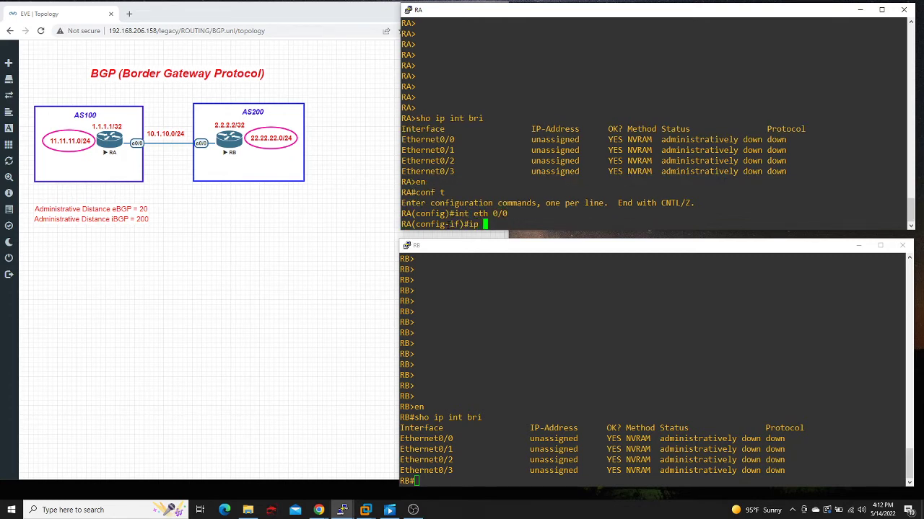
{"action": "type", "text": "add 10.1.10.1 255.255.255.0"}
{"action": "key", "text": "Return"}
{"action": "type", "text": "no shut"}
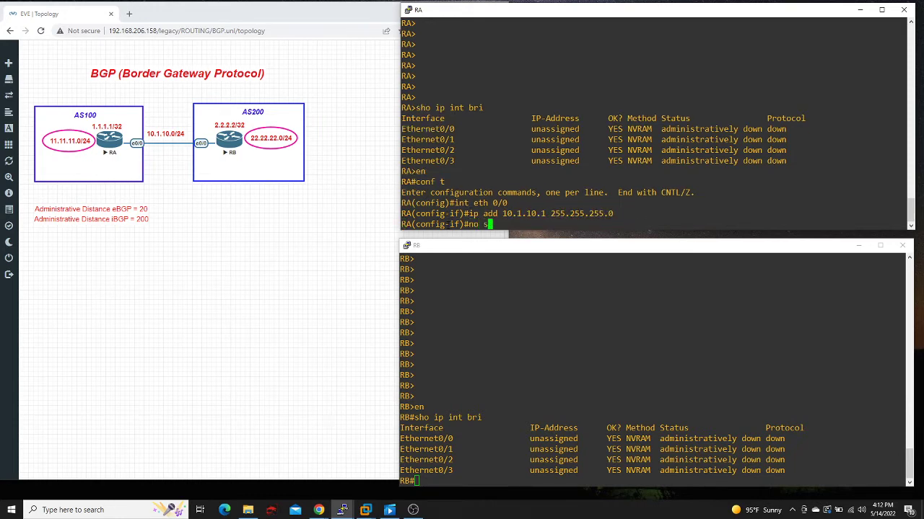
{"action": "key", "text": "Return"}
{"action": "type", "text": "exit"}
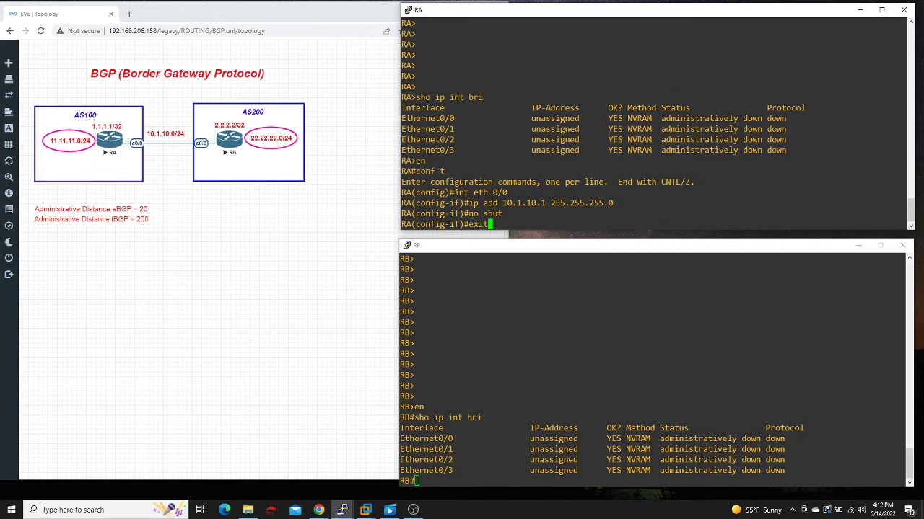
{"action": "key", "text": "Return"}
Give RA's Loopback0 the address 1.1.1.1 255.255.255.255
{"action": "type", "text": "in "}
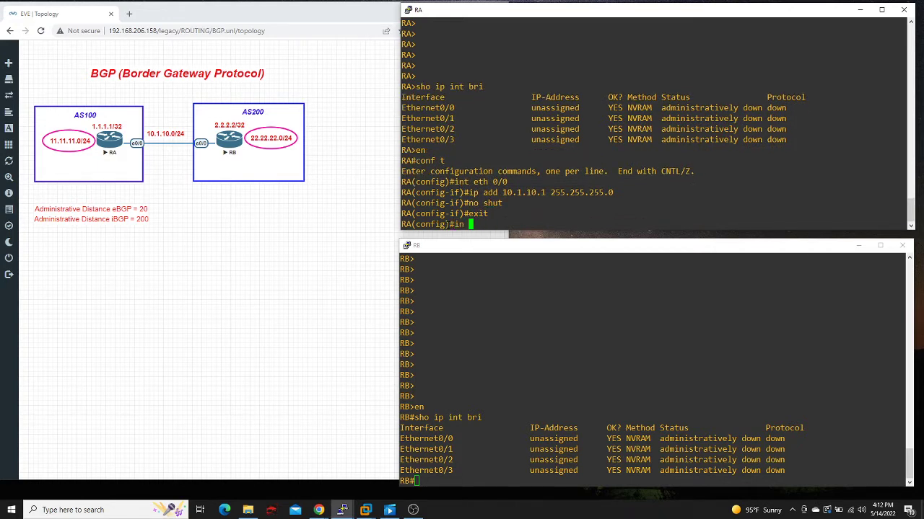
{"action": "type", "text": "t lo 0"}
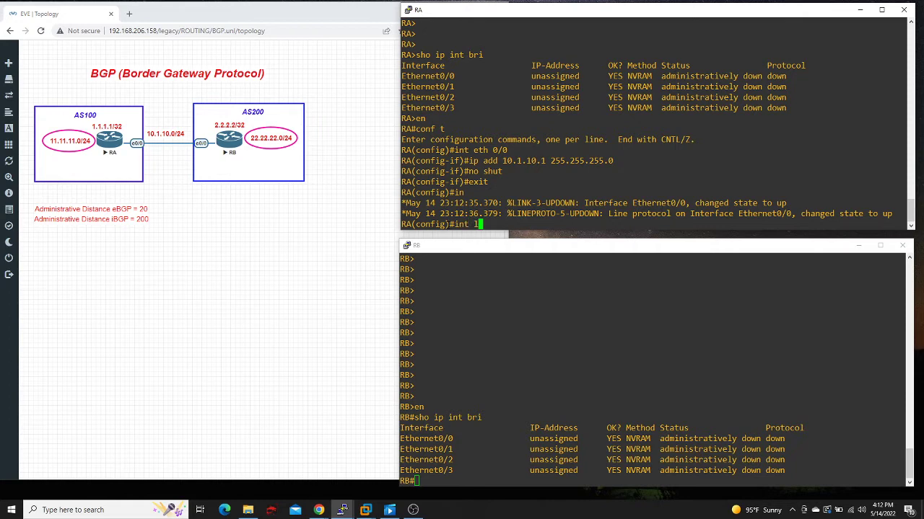
{"action": "key", "text": "Return"}
{"action": "type", "text": "ip "}
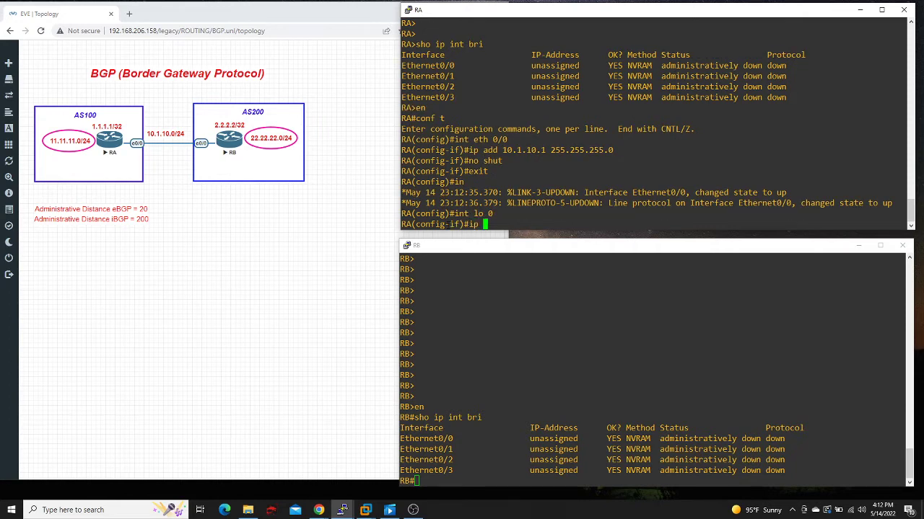
{"action": "type", "text": "add 1.1.1.1 "}
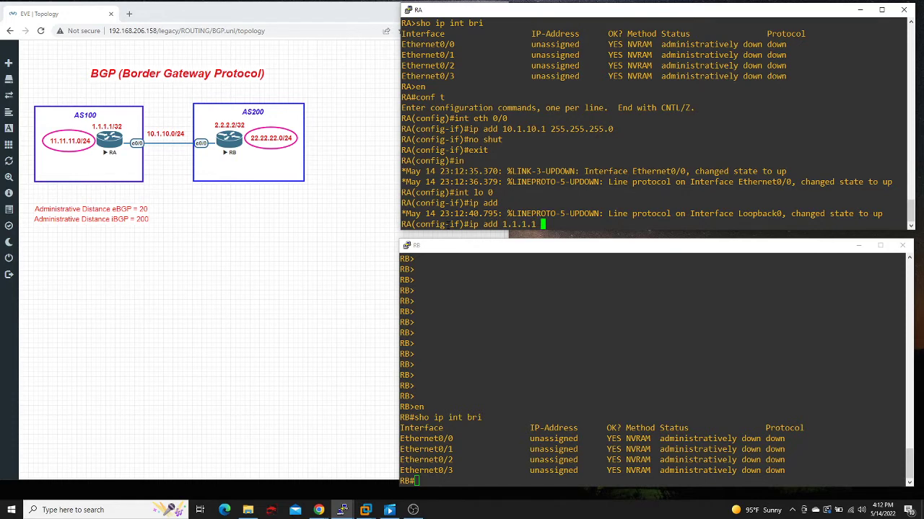
{"action": "type", "text": "255.255.255.255"}
{"action": "key", "text": "Return"}
{"action": "type", "text": "exi"}
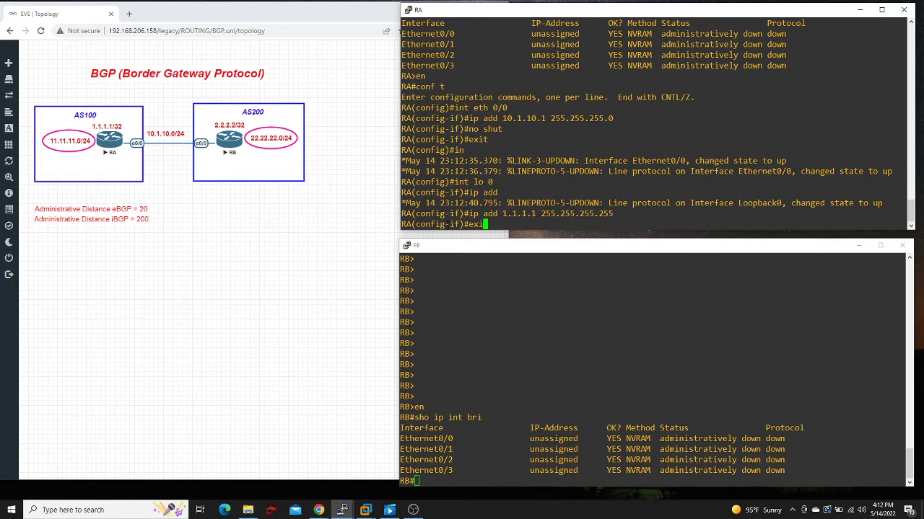
{"action": "type", "text": "t"}
{"action": "key", "text": "Return"}
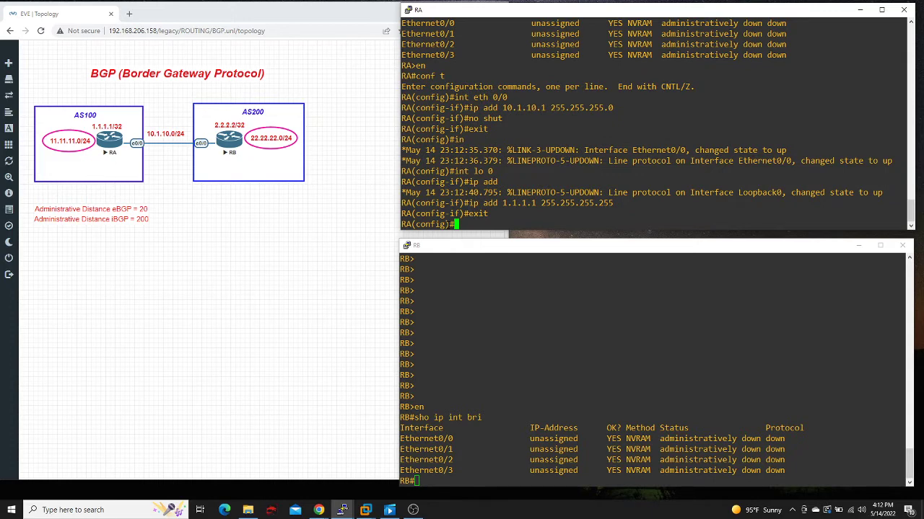
Give RA's Loopback1 the address 11.11.11.1/24
{"action": "type", "text": "int lo 1"}
{"action": "key", "text": "Return"}
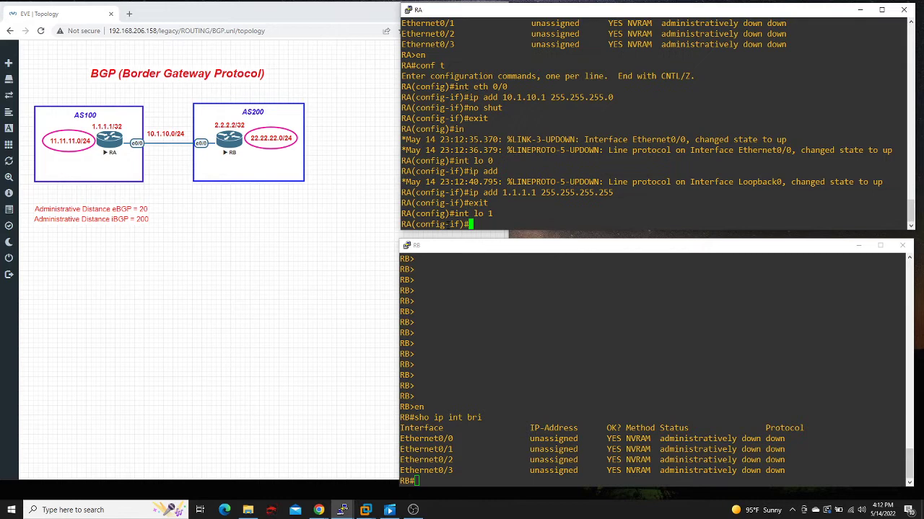
{"action": "type", "text": "ip add "}
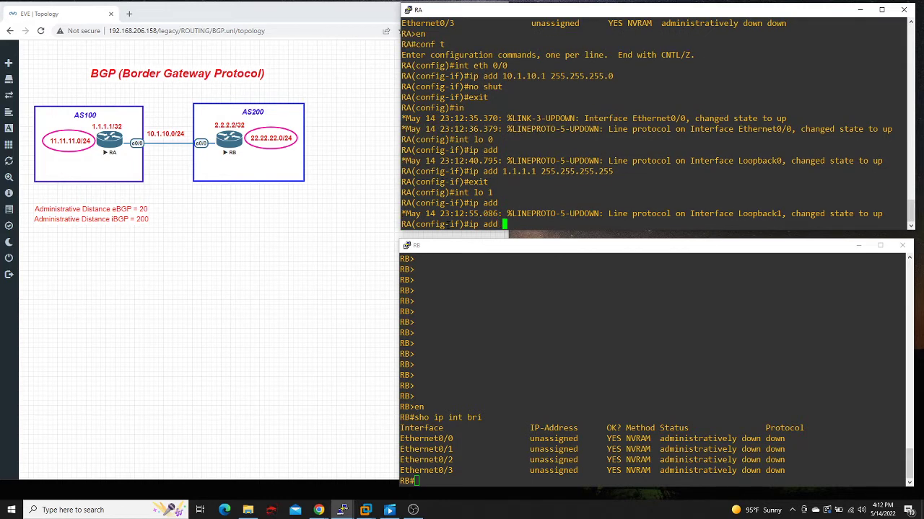
{"action": "type", "text": "11.11.11.0"}
{"action": "key", "text": "BackSpace"}
{"action": "type", "text": "1"}
{"action": "type", "text": "255.255.255.255.0"}
{"action": "key", "text": "Return"}
{"action": "type", "text": "exit"}
{"action": "key", "text": "Return"}
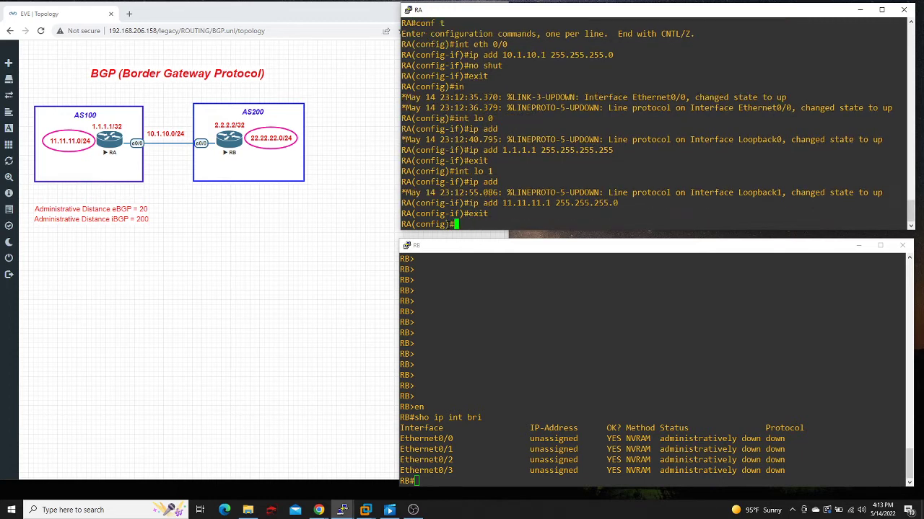
{"action": "type", "text": "sho ip int "}
{"action": "type", "text": "b"}
{"action": "type", "text": " inc up"}
Return RA to privileged mode and list its up interfaces with 'sho ip int bri | inc up'
{"action": "key", "text": "Return"}
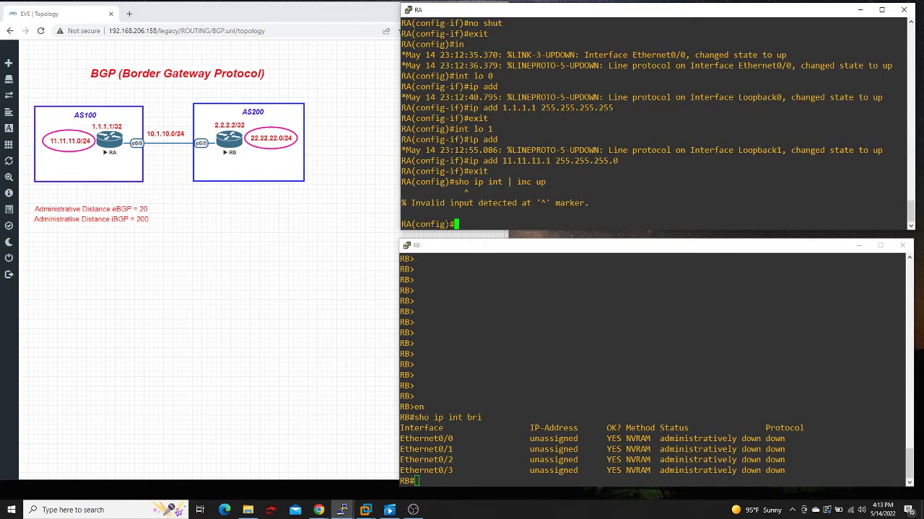
{"action": "type", "text": "end"}
{"action": "key", "text": "Return"}
{"action": "type", "text": "s"}
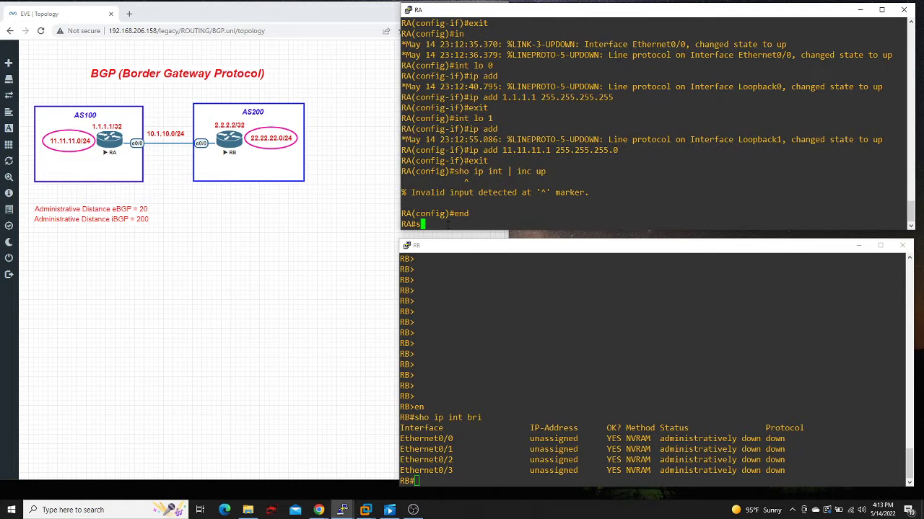
{"action": "type", "text": "ho ip int br"}
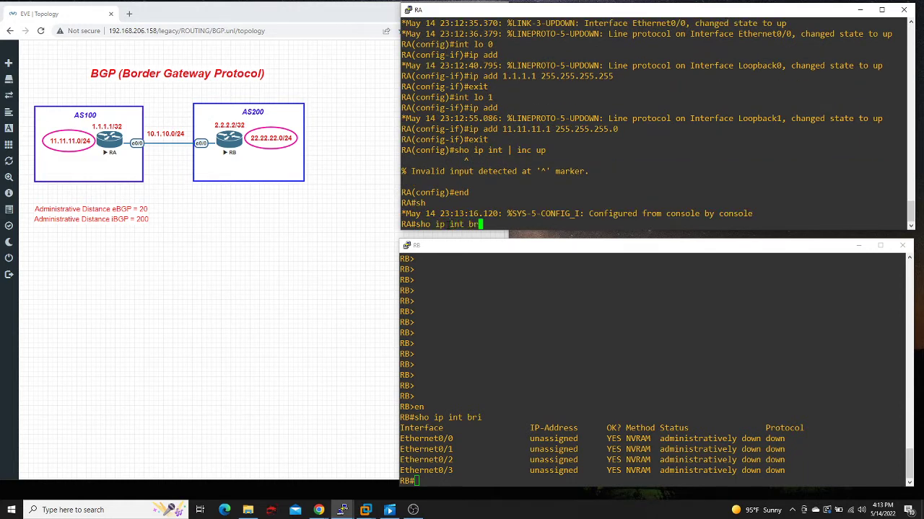
{"action": "type", "text": "i | in c u"}
{"action": "key", "text": "BackSpace"}
{"action": "key", "text": "BackSpace"}
{"action": "key", "text": "BackSpace"}
{"action": "key", "text": "BackSpace"}
{"action": "type", "text": "c up"}
{"action": "key", "text": "Return"}
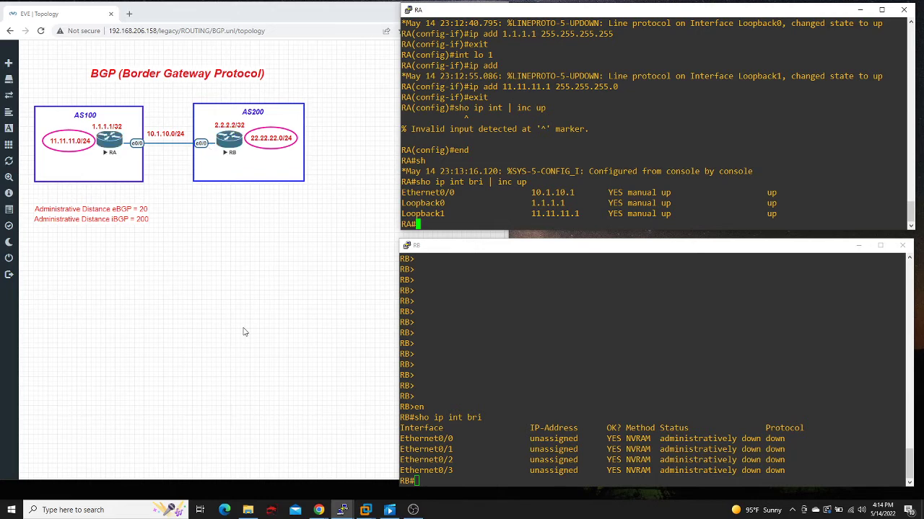
Assign 10.1.10.2 255.255.255.0 to RB's Ethernet0/0 and enable it with no shut
{"action": "left_click", "coordinate": [469, 480]}
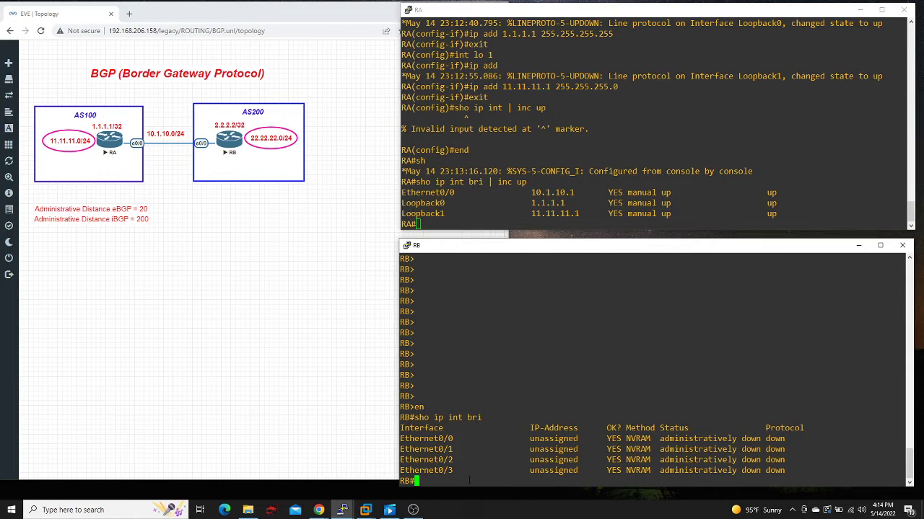
{"action": "type", "text": "conf t"}
{"action": "key", "text": "Return"}
{"action": "type", "text": "int eth"}
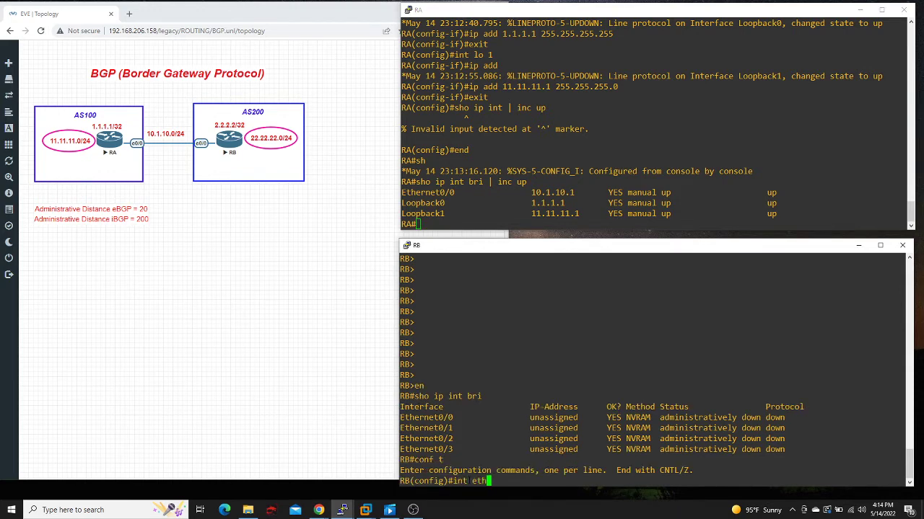
{"action": "type", "text": " 0/0"}
{"action": "key", "text": "Return"}
{"action": "type", "text": "ip a"}
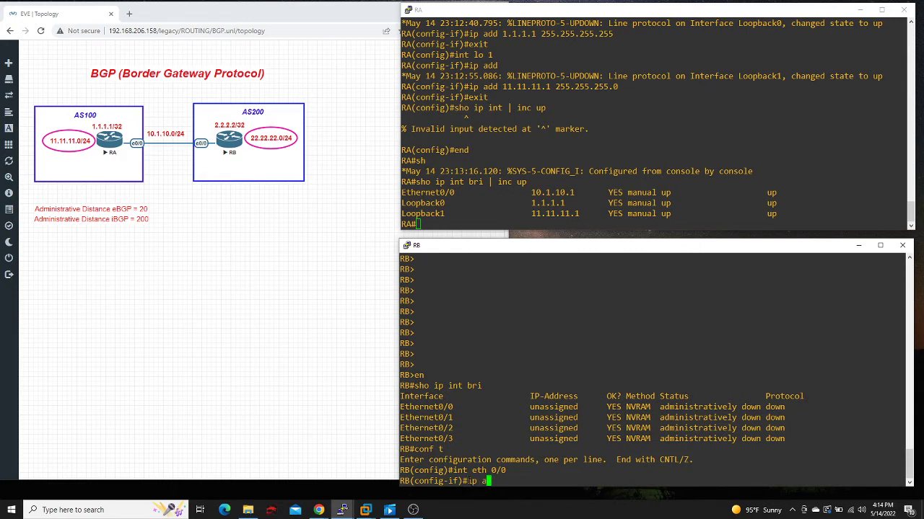
{"action": "type", "text": "dd 10.1.10.2 255.255.255.0"}
{"action": "key", "text": "Return"}
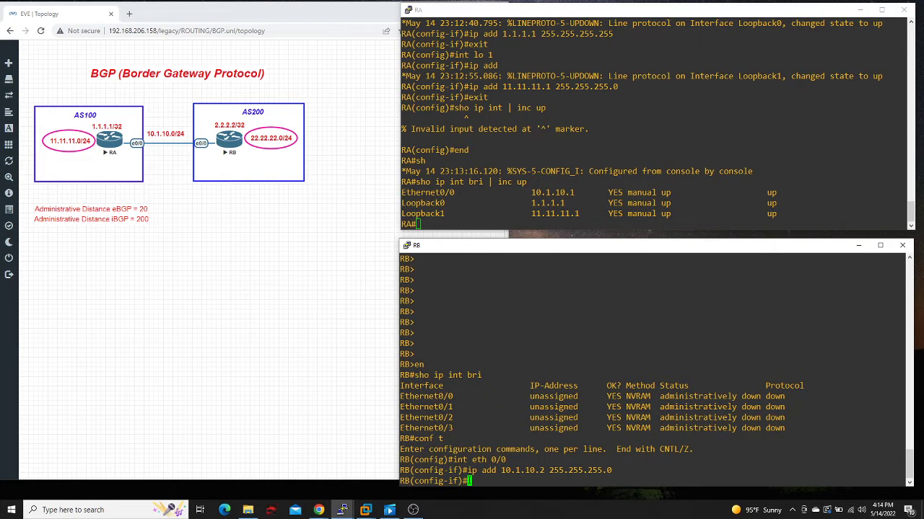
{"action": "type", "text": "no shut"}
{"action": "key", "text": "Return"}
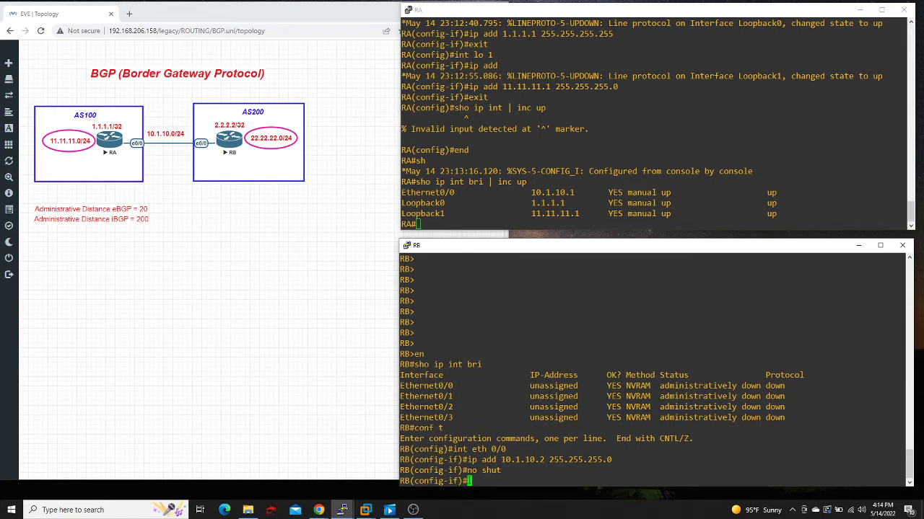
{"action": "type", "text": "exit"}
{"action": "key", "text": "Return"}
Give RB's Loopback0 the address 2.2.2.2/32
{"action": "type", "text": "ig)#i"}
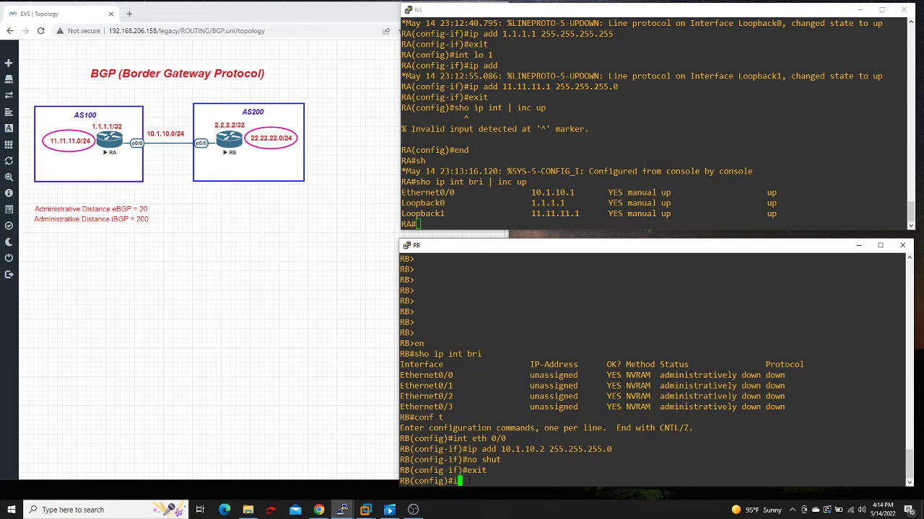
{"action": "type", "text": "nt lo 0"}
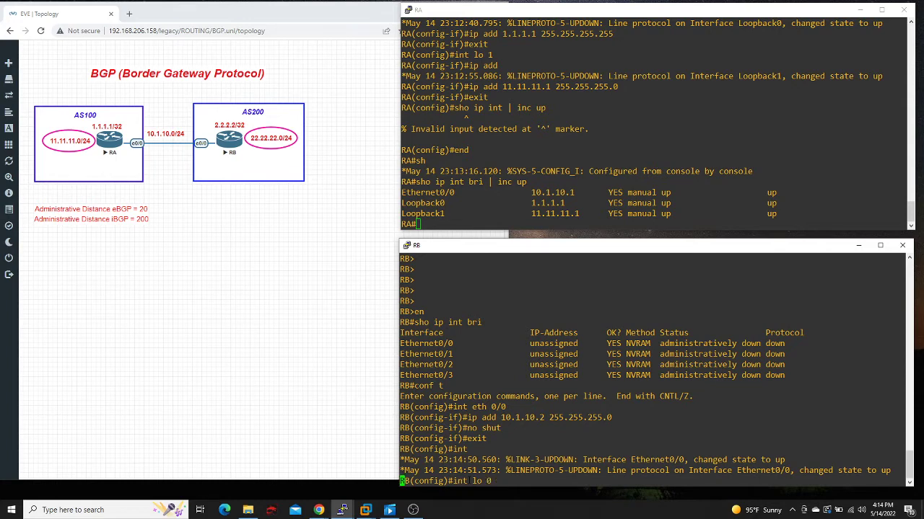
{"action": "key", "text": "Return"}
{"action": "type", "text": "2.2.2.2"}
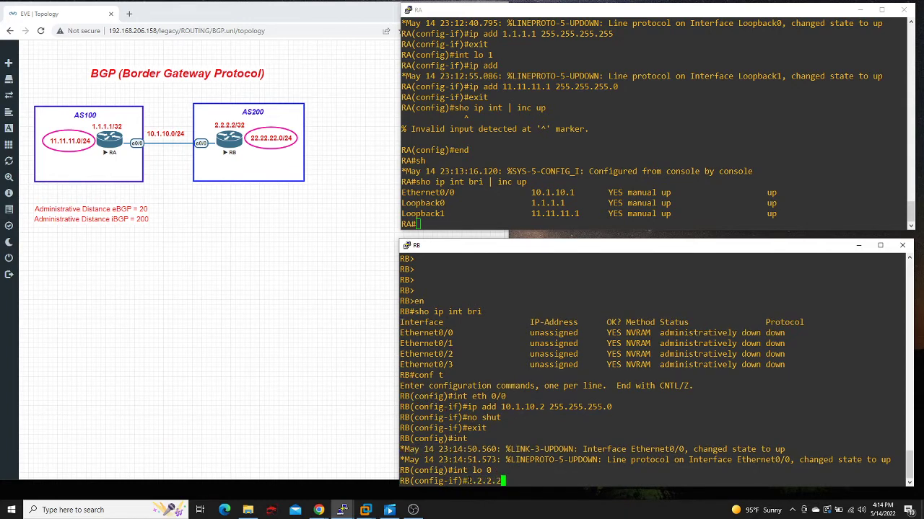
{"action": "key", "text": "BackSpace"}
{"action": "key", "text": "BackSpace"}
{"action": "key", "text": "BackSpace"}
{"action": "key", "text": "BackSpace"}
{"action": "key", "text": "BackSpace"}
{"action": "key", "text": "BackSpace"}
{"action": "key", "text": "BackSpace"}
{"action": "type", "text": "ip a"}
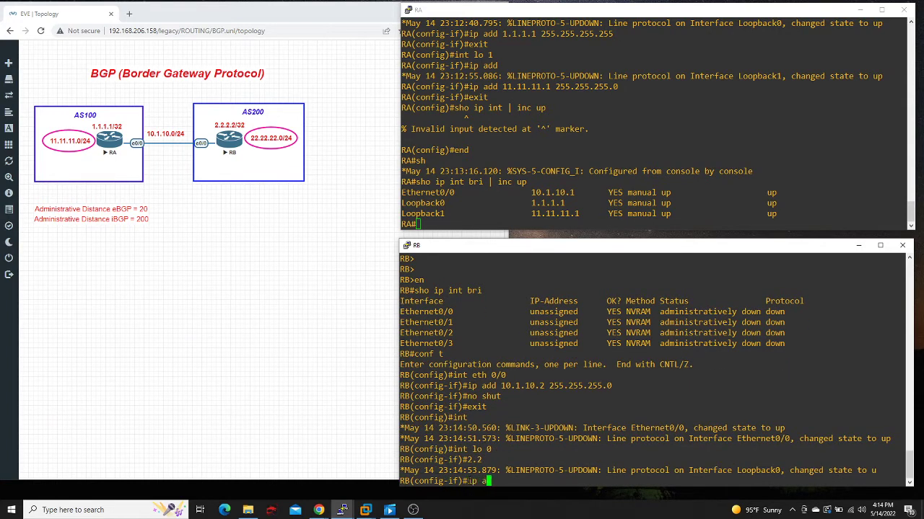
{"action": "type", "text": "dd 2.2.2.2 255.255.255.255"}
{"action": "key", "text": "Return"}
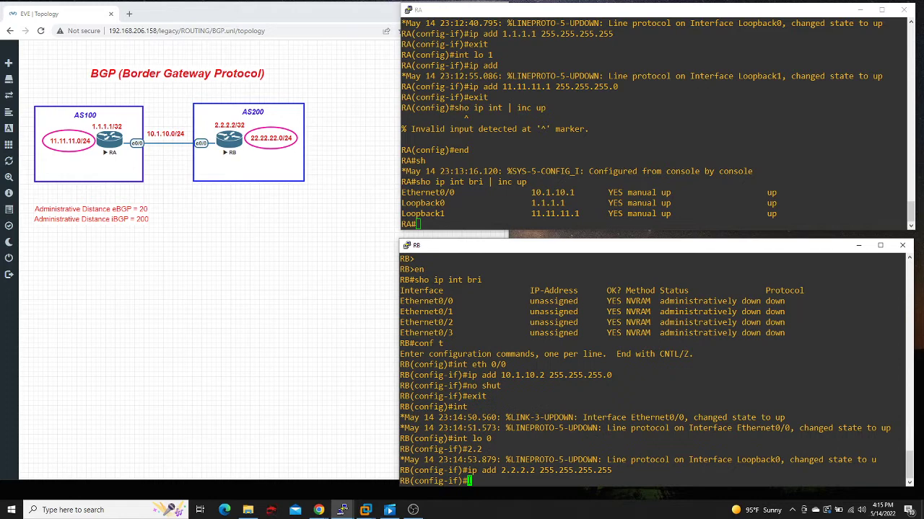
{"action": "type", "text": "exit"}
{"action": "key", "text": "Return"}
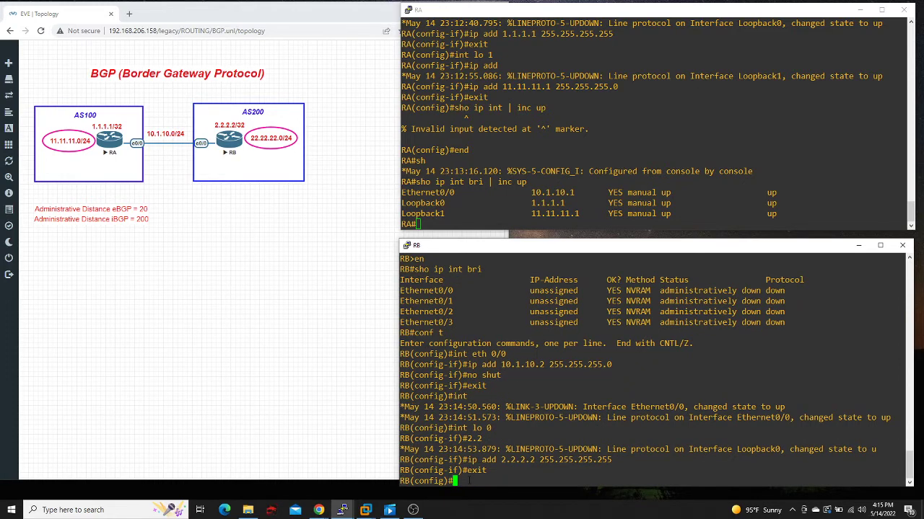
Give RB's Loopback1 the address 22.22.22.1 255.255.255.0
{"action": "type", "text": "int lo 1"}
{"action": "key", "text": "Return"}
{"action": "type", "text": "i"}
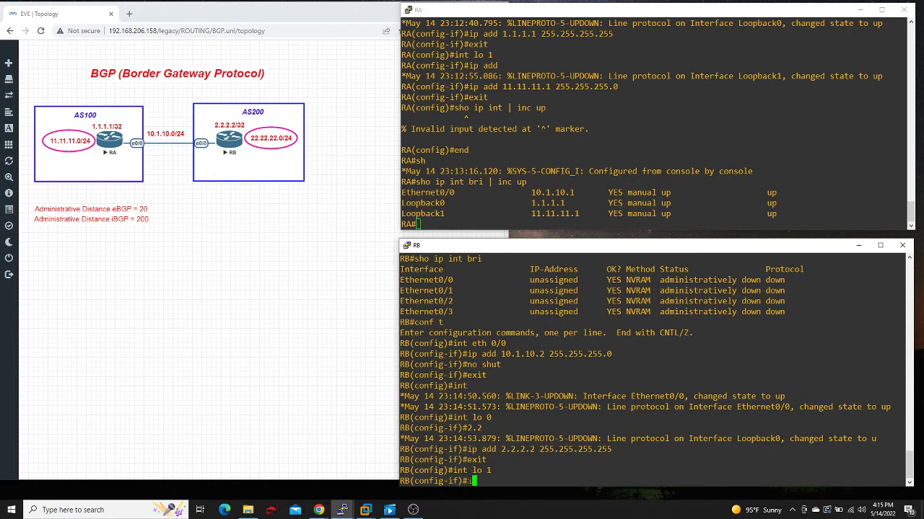
{"action": "type", "text": "p add 22."}
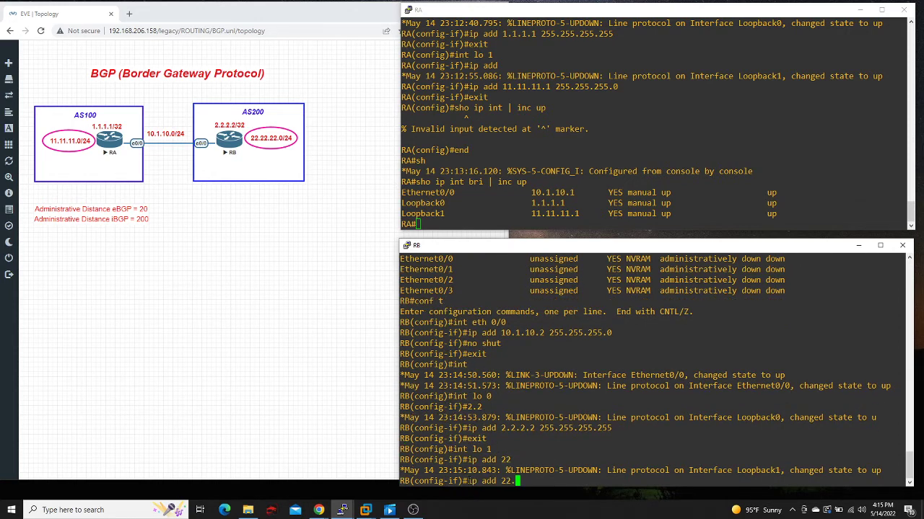
{"action": "type", "text": "22.22.1 255.255.255.0"}
{"action": "key", "text": "Return"}
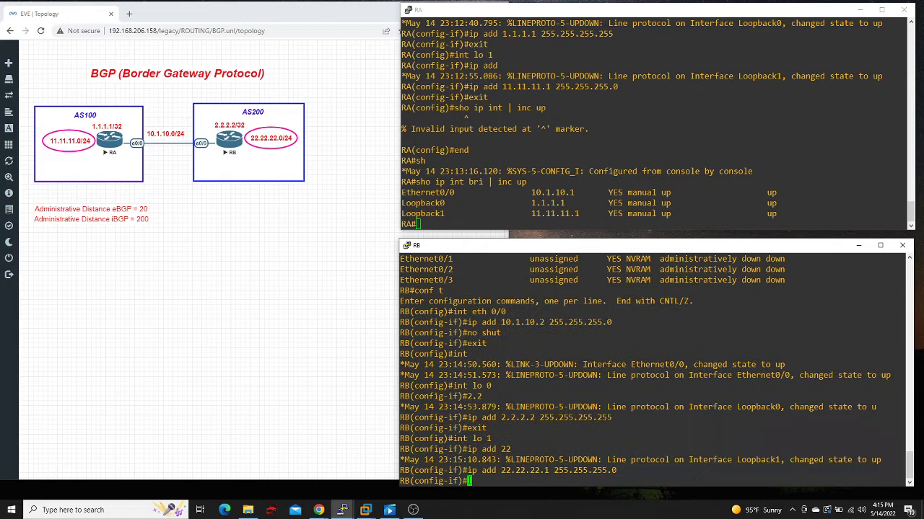
Leave configuration mode on RB and list its up interfaces with 'sho ip int bri | inc up'
{"action": "type", "text": "end"}
{"action": "key", "text": "Return"}
{"action": "type", "text": "sho in"}
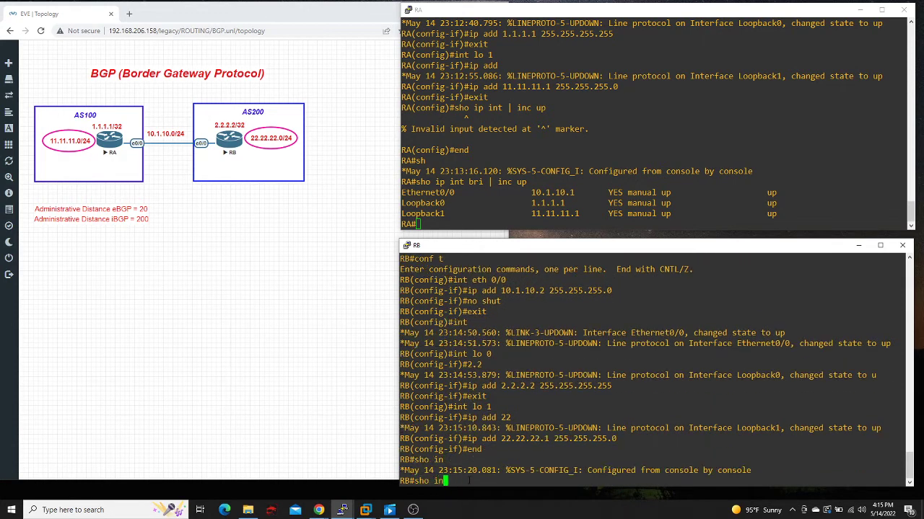
{"action": "key", "text": "BackSpace"}
{"action": "type", "text": "p int bri | in"}
{"action": "type", "text": "c u"}
{"action": "type", "text": "p"}
{"action": "key", "text": "Return"}
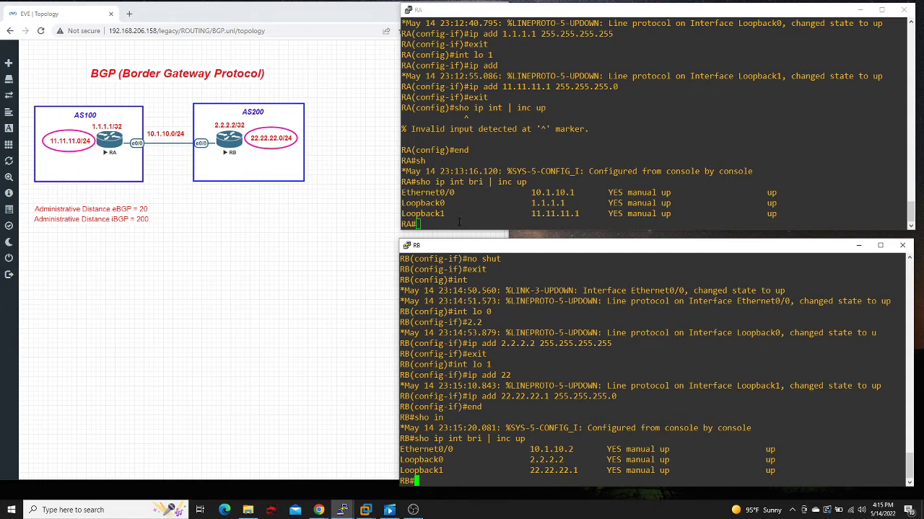
Start router bgp 100 on RA with neighbor 2.2.2.2 remote-as 200
{"action": "left_click", "coordinate": [459, 222]}
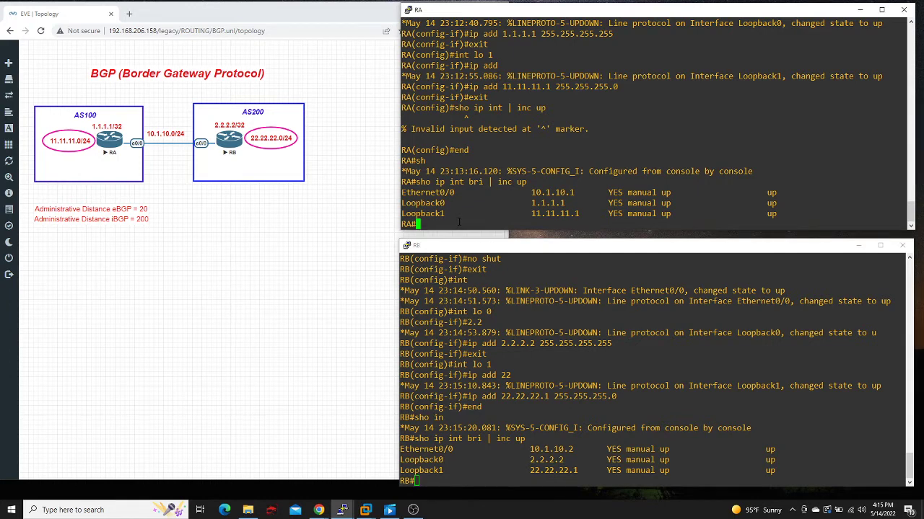
{"action": "type", "text": "conf t"}
{"action": "key", "text": "Return"}
{"action": "type", "text": "router "}
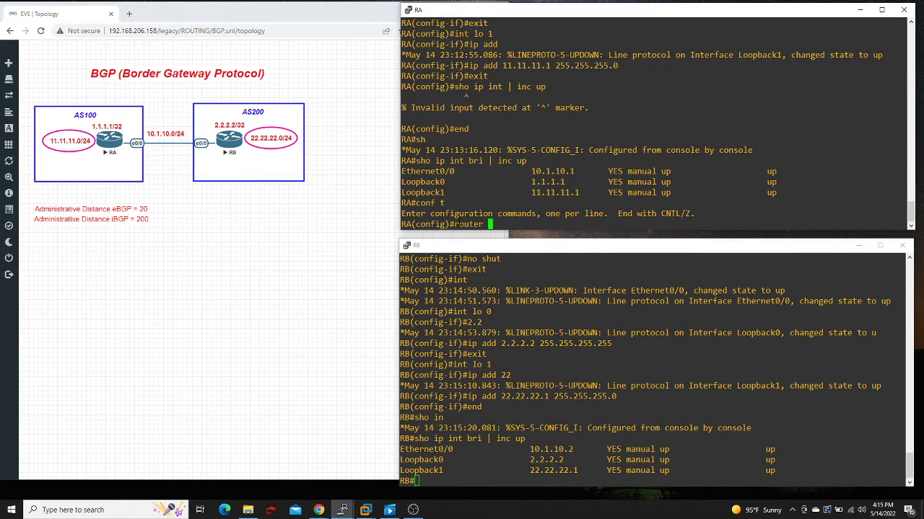
{"action": "type", "text": "bgp 100"}
{"action": "key", "text": "Return"}
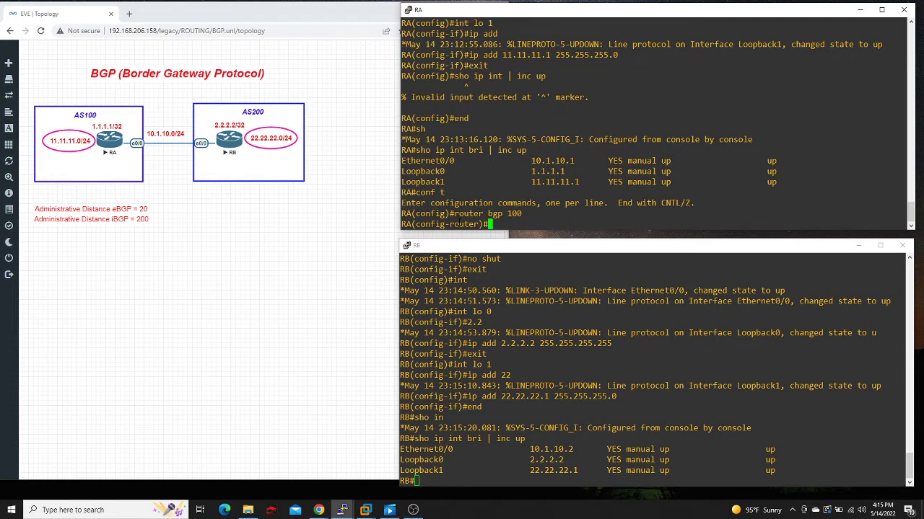
{"action": "type", "text": "neigh 2.2.2.2 remote-as 200"}
{"action": "key", "text": "Return"}
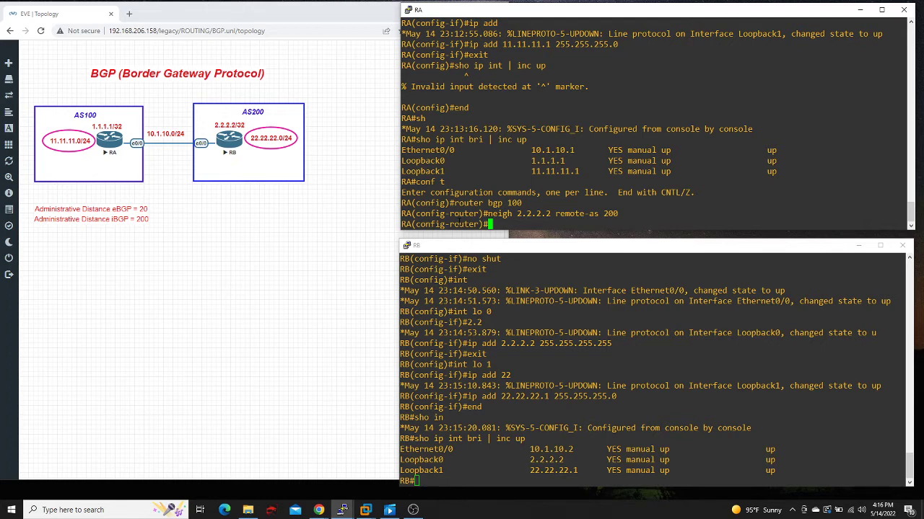
Set neighbor 2.2.2.2 update-source to Loopback0 on RA
{"action": "type", "text": "neigh 2.2.2.2 update"}
{"action": "key", "text": "Tab"}
{"action": "type", "text": "lo"}
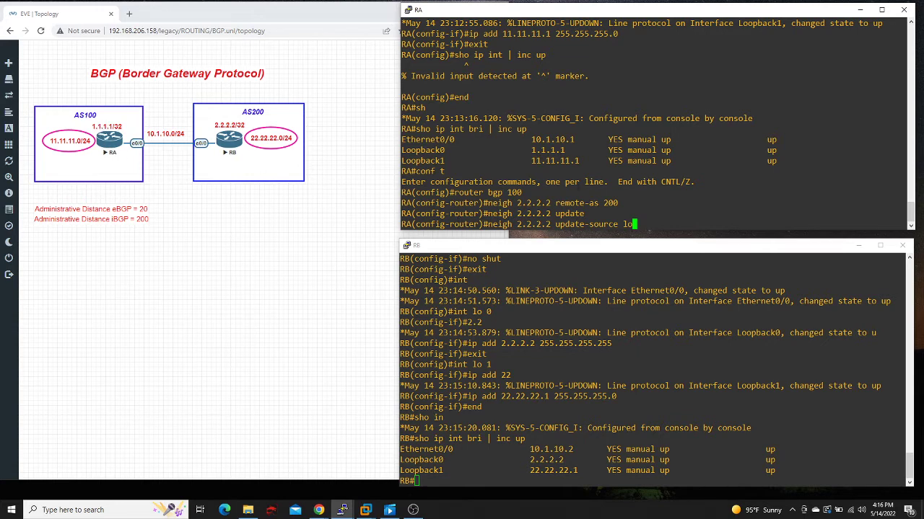
{"action": "type", "text": "0"}
{"action": "key", "text": "Return"}
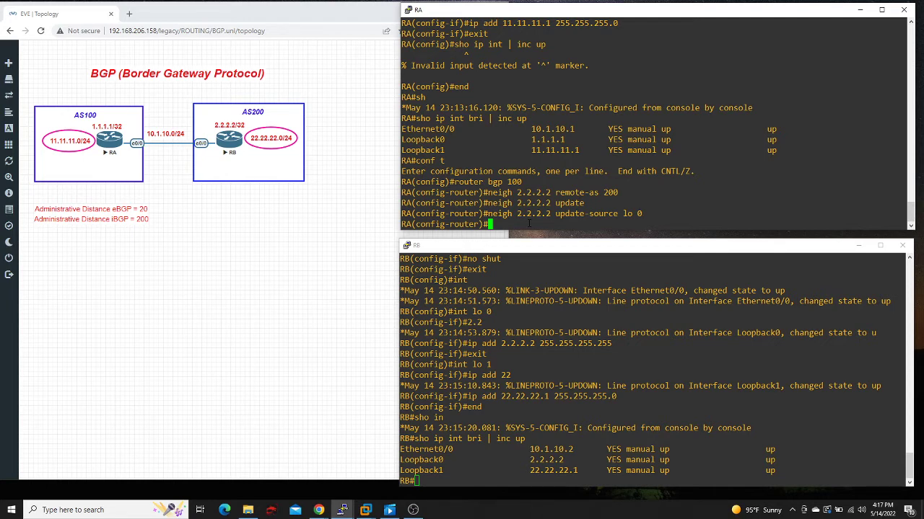
Set ebgp-multihop 2 for neighbor 2.2.2.2 on RA and return to privileged mode
{"action": "type", "text": "neigh 2.2.2.2 eb"}
{"action": "key", "text": "Tab"}
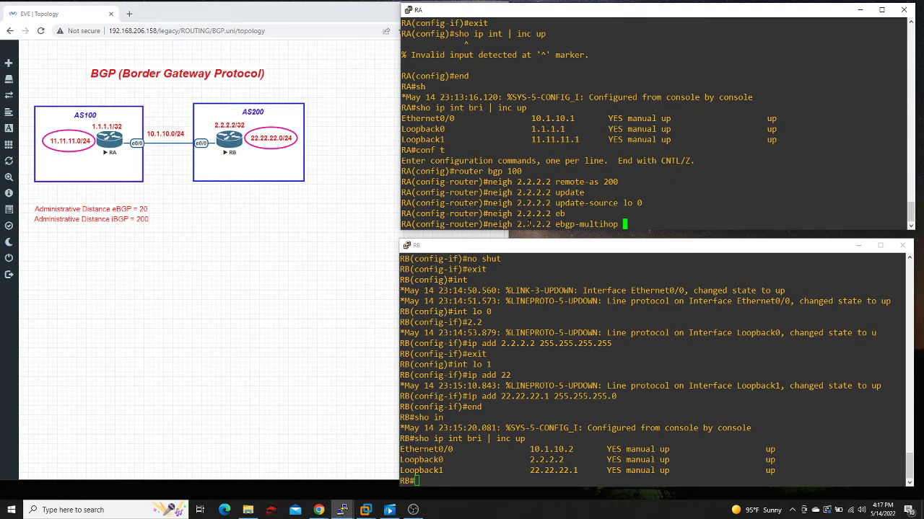
{"action": "type", "text": "2"}
{"action": "key", "text": "Return"}
{"action": "type", "text": "end"}
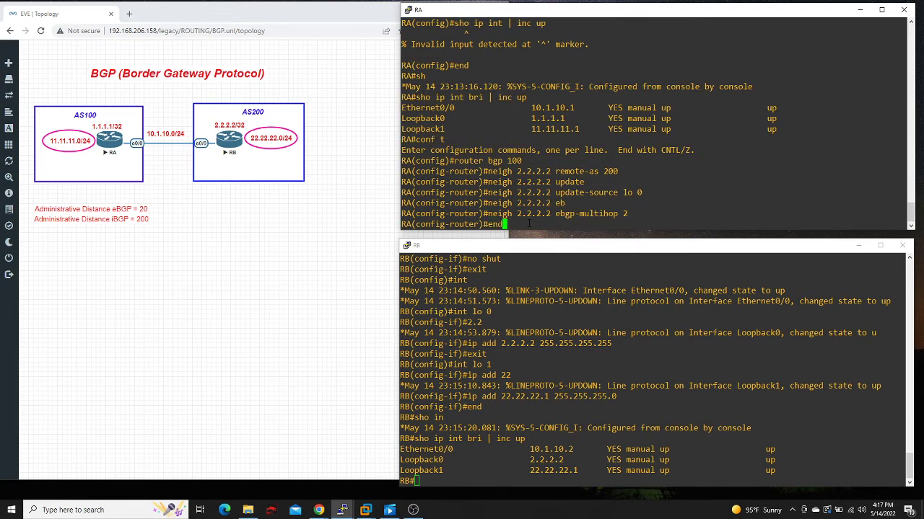
{"action": "key", "text": "Return"}
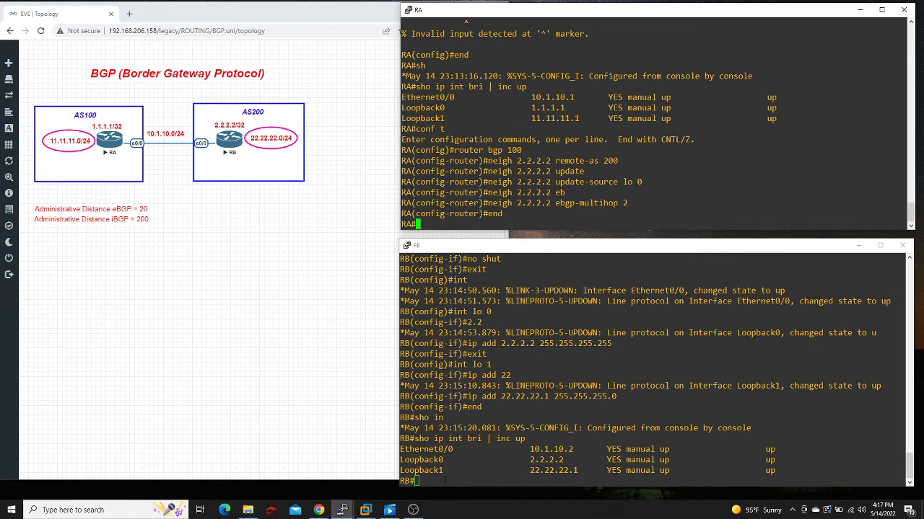
{"action": "left_click", "coordinate": [444, 480]}
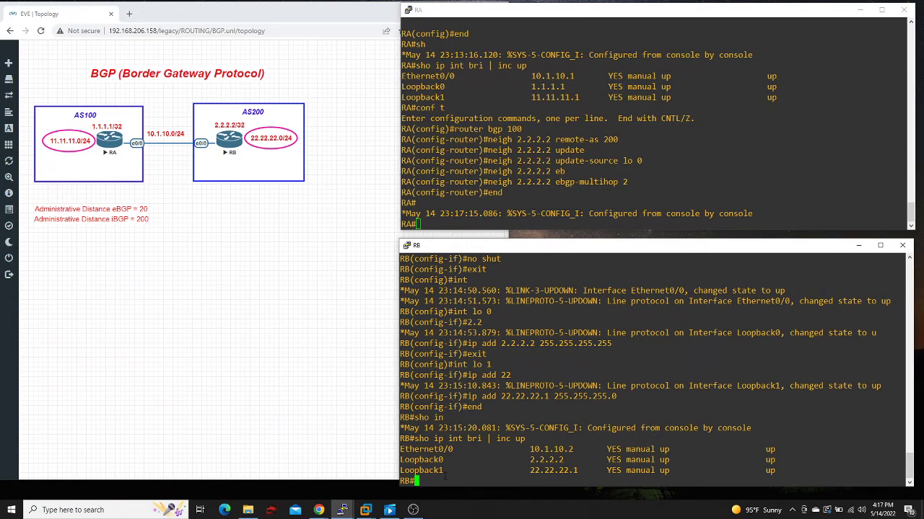
Start router bgp 200 on RB with neighbor 1.1.1.1 remote-as 100
{"action": "type", "text": "conf t"}
{"action": "key", "text": "Return"}
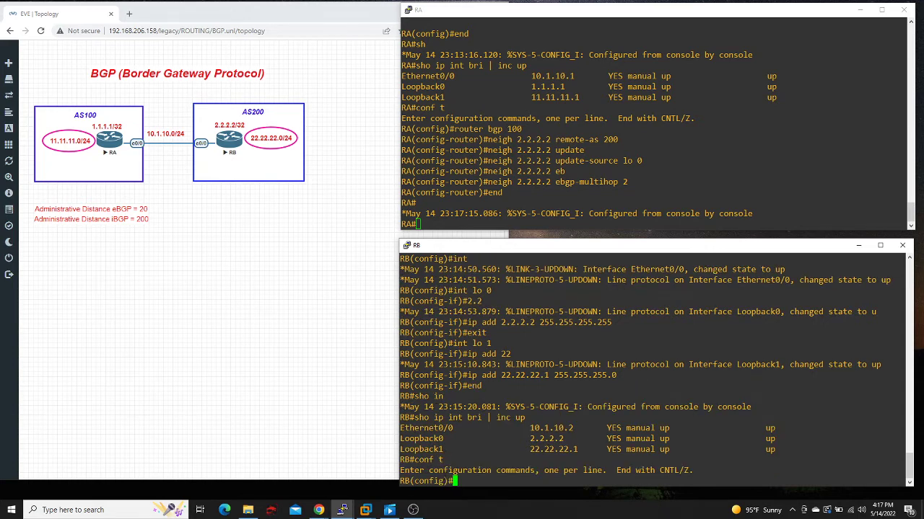
{"action": "type", "text": "router bgp 200"}
{"action": "key", "text": "Return"}
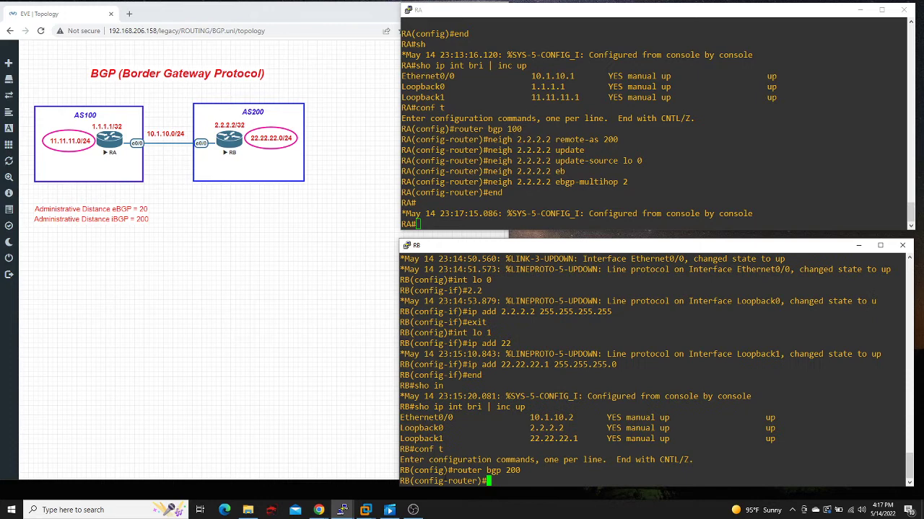
{"action": "type", "text": "neigh 1.1.1.1 remote-as 100"}
{"action": "key", "text": "Return"}
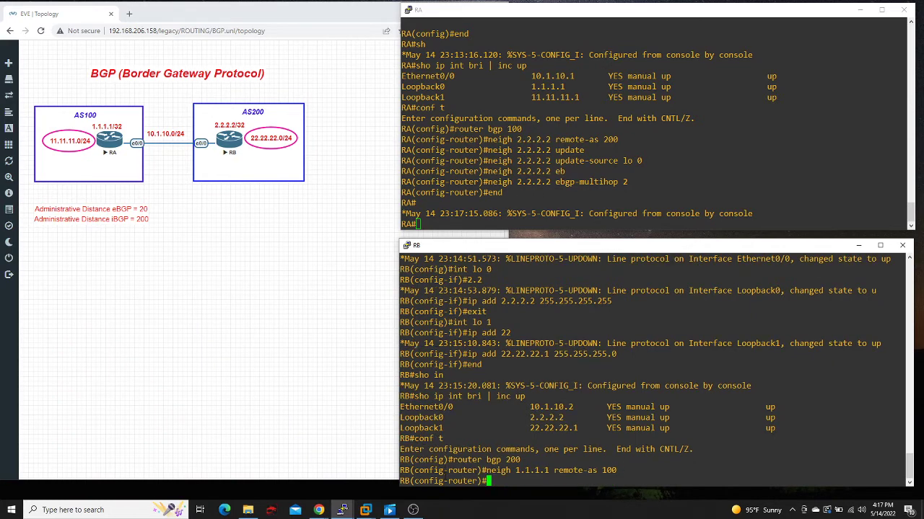
{"action": "type", "text": "neigh 1.1.1.1"}
Source RB's BGP session to 1.1.1.1 from Loopback0 with update-source
{"action": "type", "text": "upd"}
{"action": "key", "text": "Tab"}
{"action": "type", "text": "lo 0"}
{"action": "key", "text": "Return"}
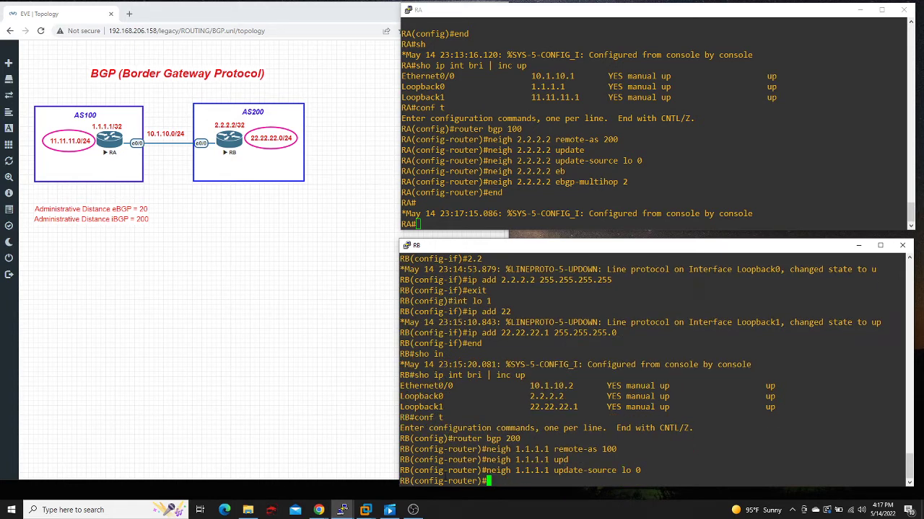
Set neighbor 1.1.1.1 ebgp-multihop 2 on RB and leave configuration mode
{"action": "type", "text": "neigh"}
{"action": "key", "text": "Tab"}
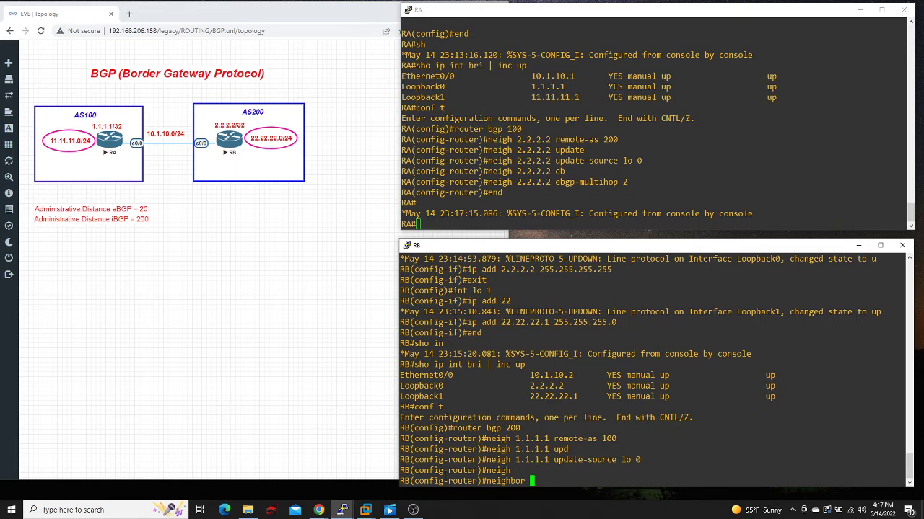
{"action": "type", "text": "ebg"}
{"action": "key", "text": "Tab"}
{"action": "key", "text": "BackSpace"}
{"action": "key", "text": "BackSpace"}
{"action": "key", "text": "BackSpace"}
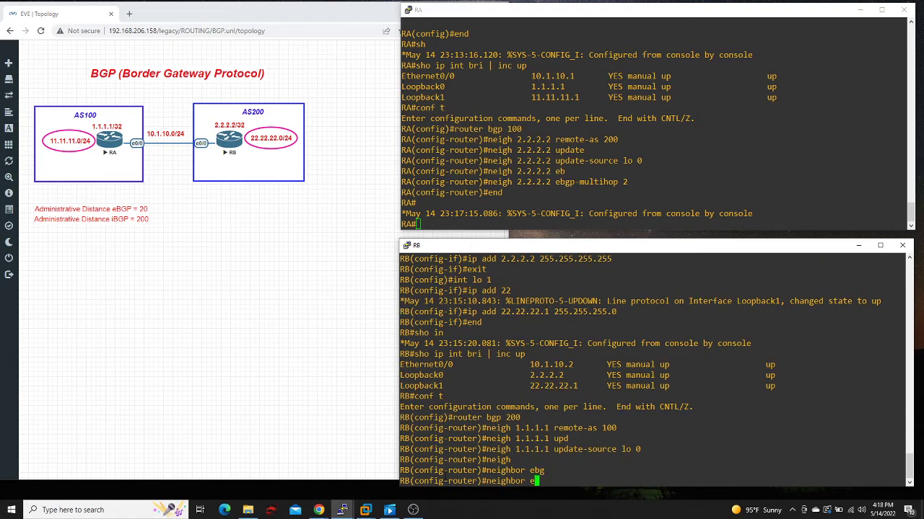
{"action": "type", "text": "1.1.1.1 ebg"}
{"action": "key", "text": "Tab"}
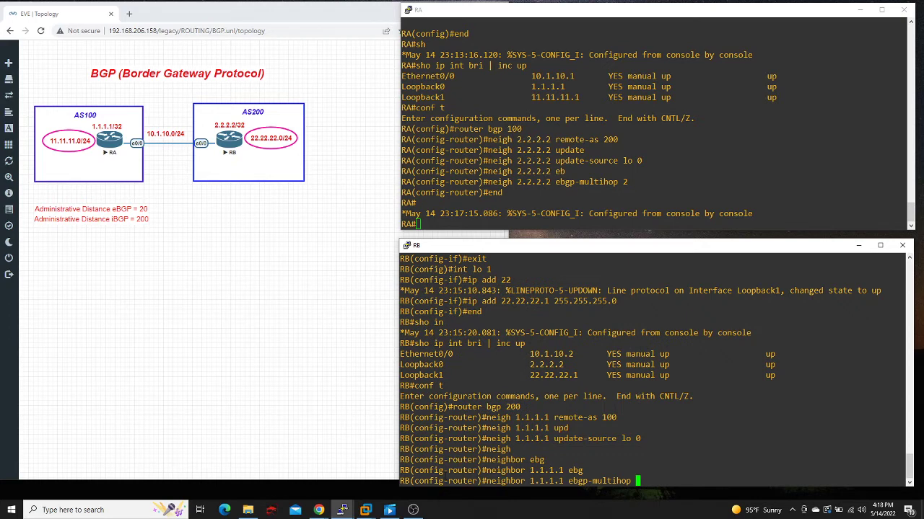
{"action": "type", "text": "2"}
{"action": "key", "text": "Return"}
{"action": "type", "text": "end"}
{"action": "key", "text": "Return"}
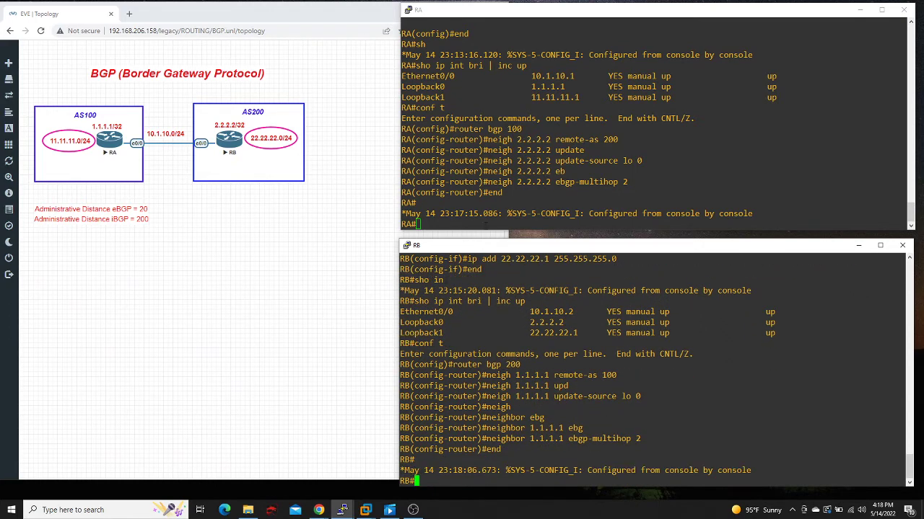
{"action": "left_click", "coordinate": [485, 220]}
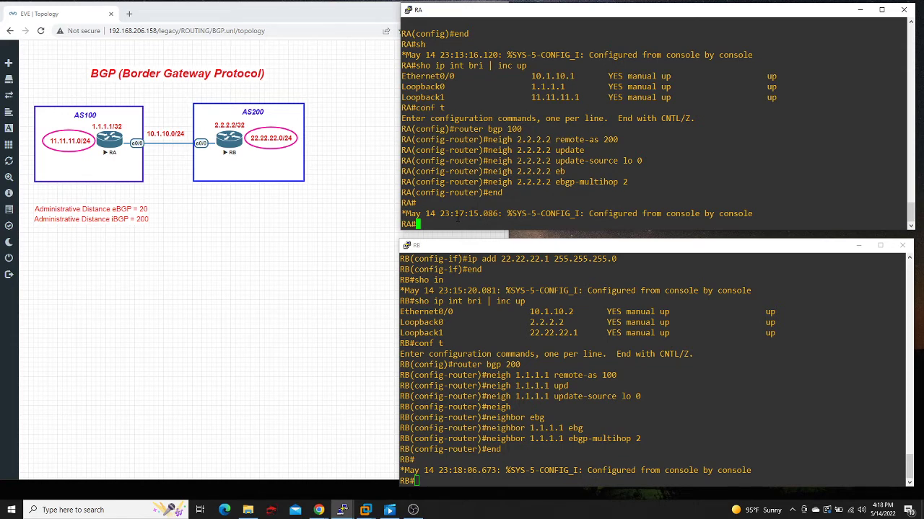
Show RA's BGP summary with 'sho ip bgp summary', revealing neighbor 2.2.2.2 stuck Idle
{"action": "type", "text": "sho ip bgp sum"}
{"action": "key", "text": "Tab"}
{"action": "key", "text": "Return"}
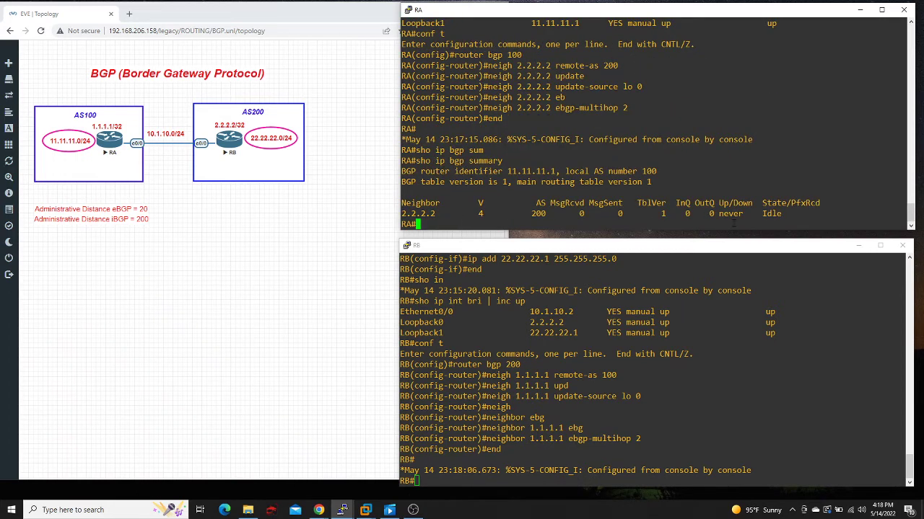
{"action": "left_click", "coordinate": [435, 486]}
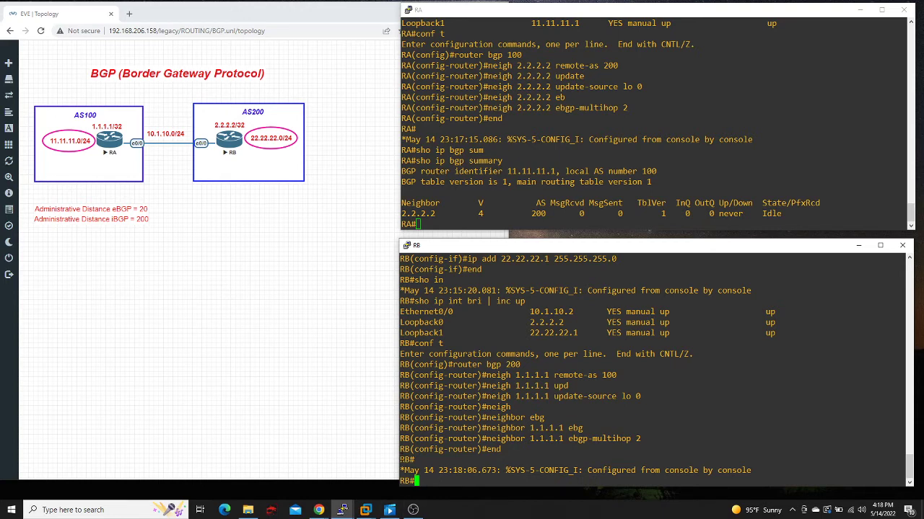
Ping 2.2.2.2 from RA and highlight the failed 0 percent (0/5) result
{"action": "left_click", "coordinate": [449, 216]}
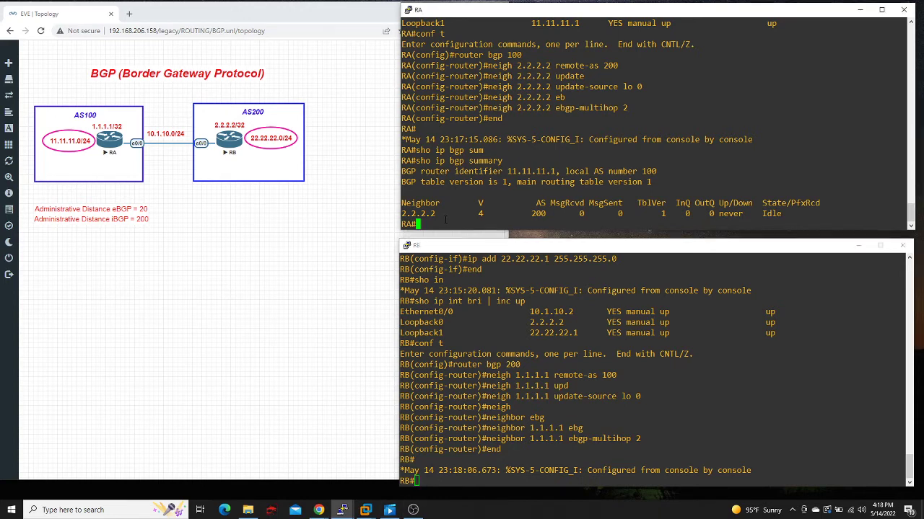
{"action": "type", "text": "ping 1.1.1.1"}
{"action": "key", "text": "BackSpace"}
{"action": "key", "text": "BackSpace"}
{"action": "key", "text": "BackSpace"}
{"action": "key", "text": "BackSpace"}
{"action": "key", "text": "BackSpace"}
{"action": "key", "text": "BackSpace"}
{"action": "key", "text": "BackSpace"}
{"action": "type", "text": "2.2.2.2"}
{"action": "key", "text": "Return"}
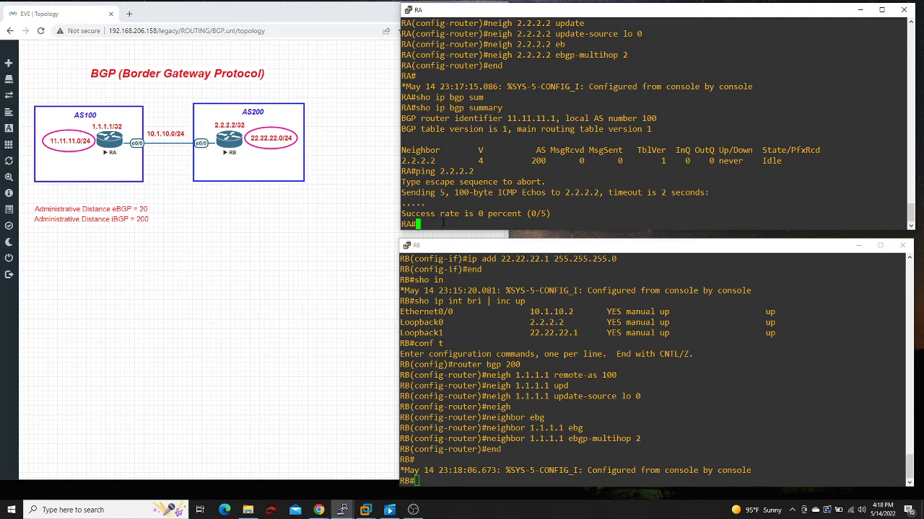
{"action": "left_click_drag", "start_coordinate": [440, 214], "coordinate": [452, 226]}
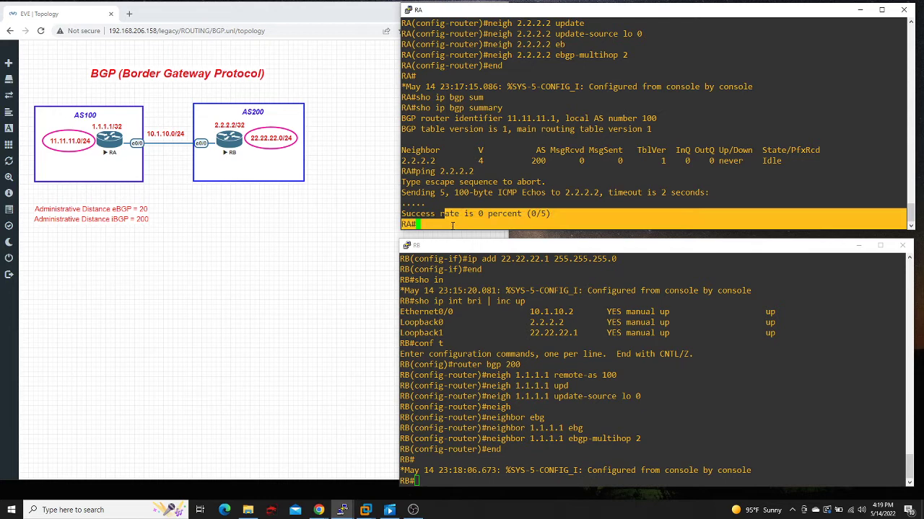
On RA, add a static host route to 2.2.2.2/32 via 10.1.10.2
{"action": "left_click", "coordinate": [452, 226]}
{"action": "type", "text": "conf t"}
{"action": "key", "text": "Return"}
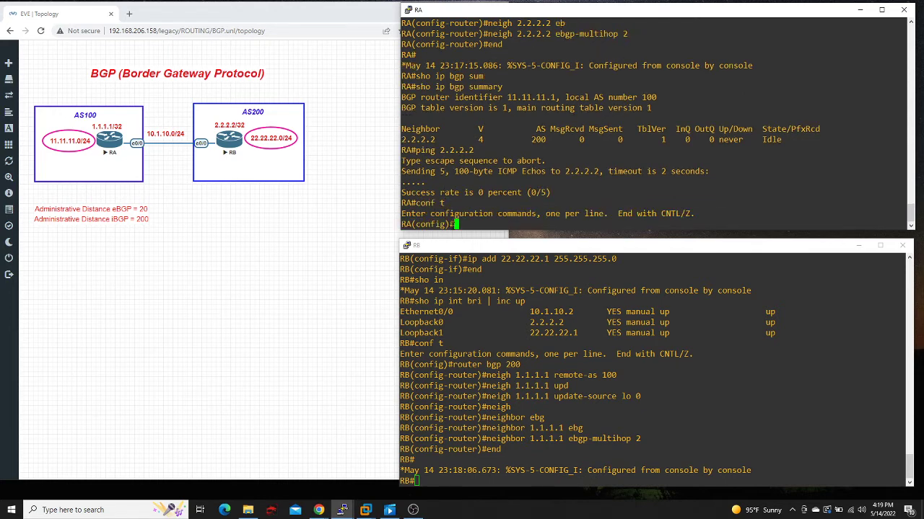
{"action": "type", "text": "ip route 2.2.2.2 255.255.255.255"}
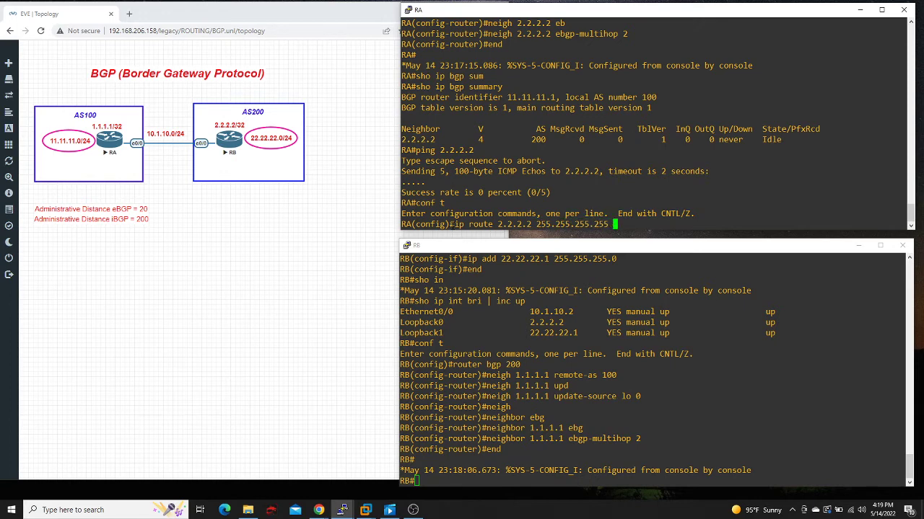
{"action": "type", "text": " 10.1.10.2"}
{"action": "key", "text": "Return"}
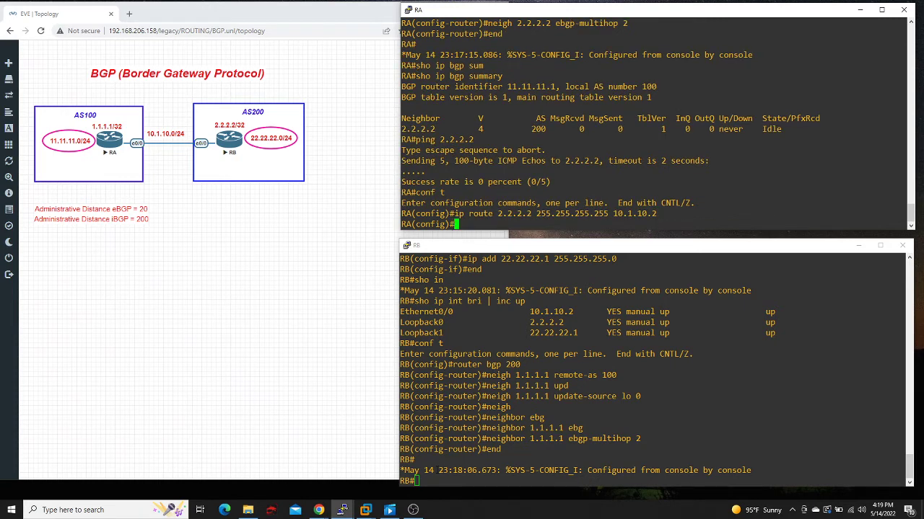
On RB, add a static host route to 1.1.1.1/32 via 10.1.10.1 and exit configuration mode
{"action": "left_click", "coordinate": [432, 477]}
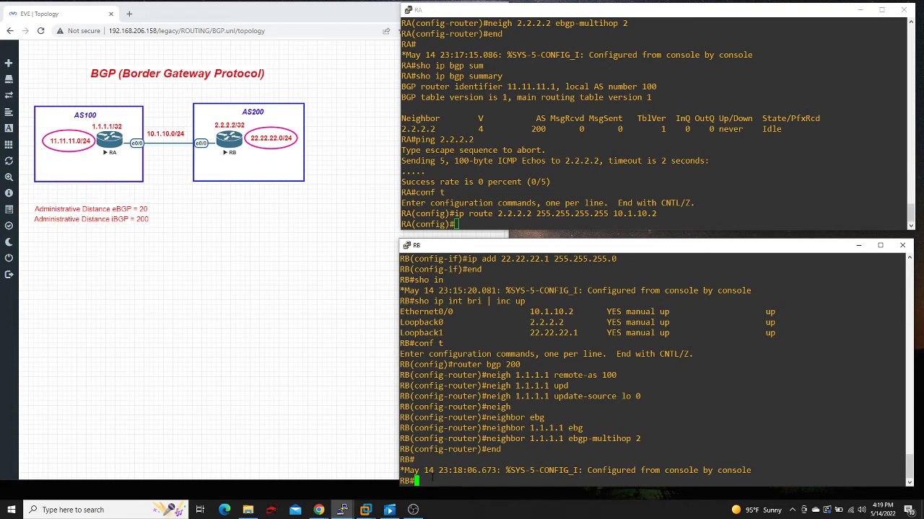
{"action": "type", "text": "conf t"}
{"action": "key", "text": "Return"}
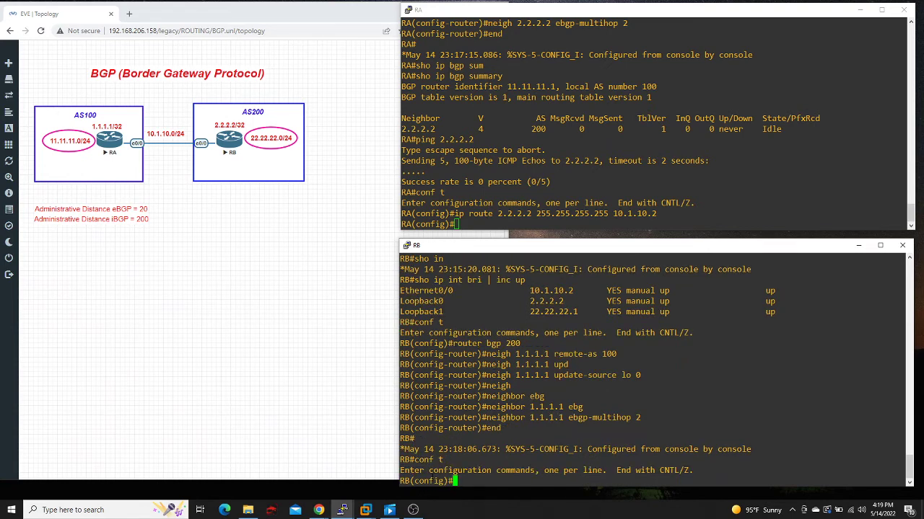
{"action": "type", "text": "ip route 1.1.1.1 255.255.2"}
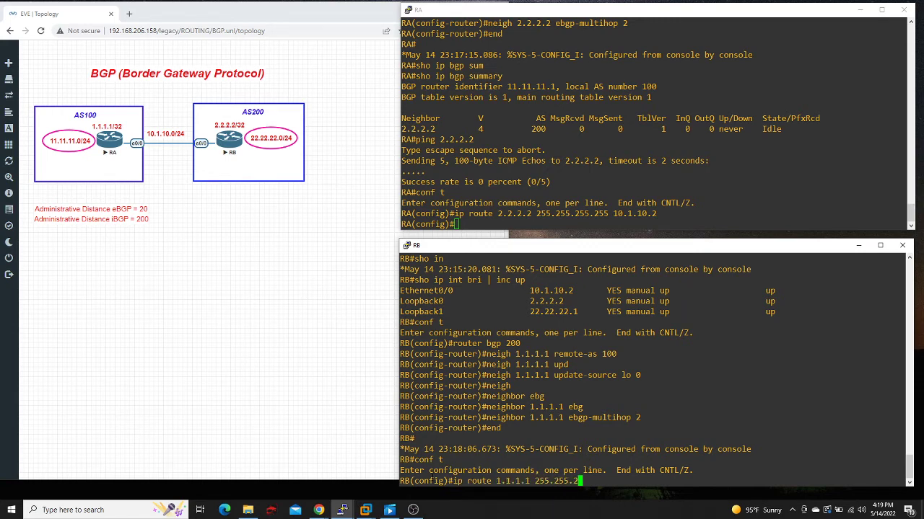
{"action": "type", "text": "55.255.255 10"}
{"action": "type", "text": ".1.10.1"}
{"action": "key", "text": "Return"}
{"action": "type", "text": "end"}
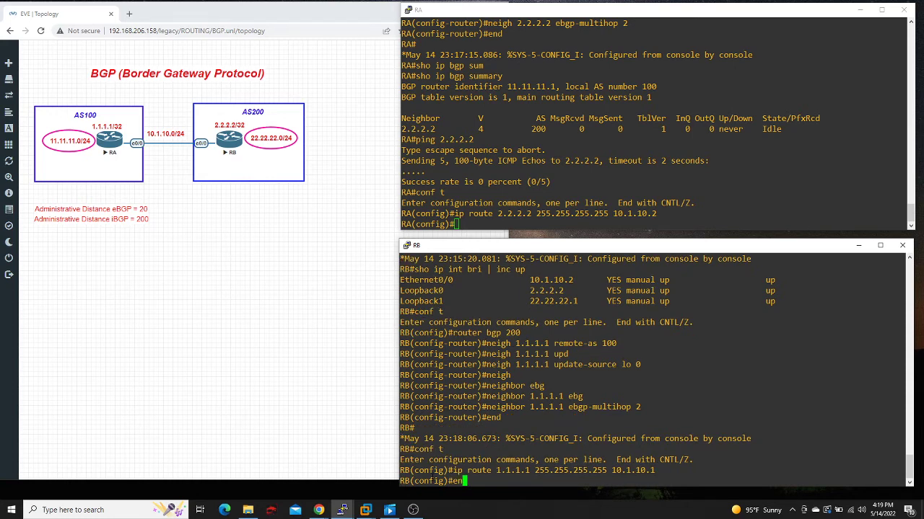
{"action": "key", "text": "Return"}
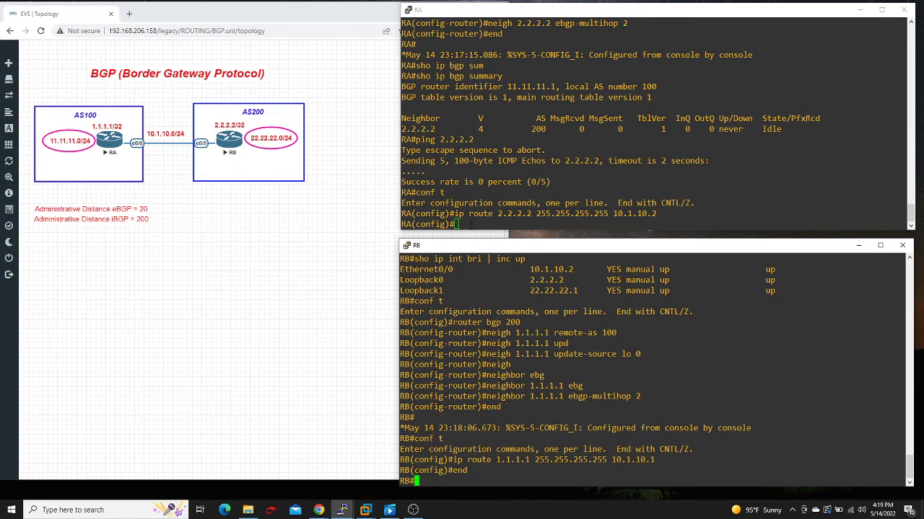
{"action": "key", "text": "alt+Tab"}
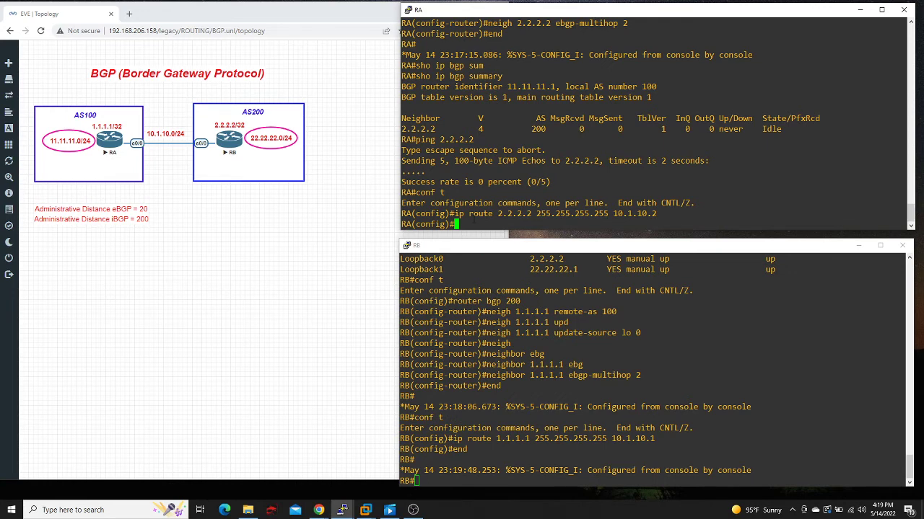
Exit configuration mode on RA and ping 2.2.2.2 successfully
{"action": "type", "text": "end"}
{"action": "key", "text": "Return"}
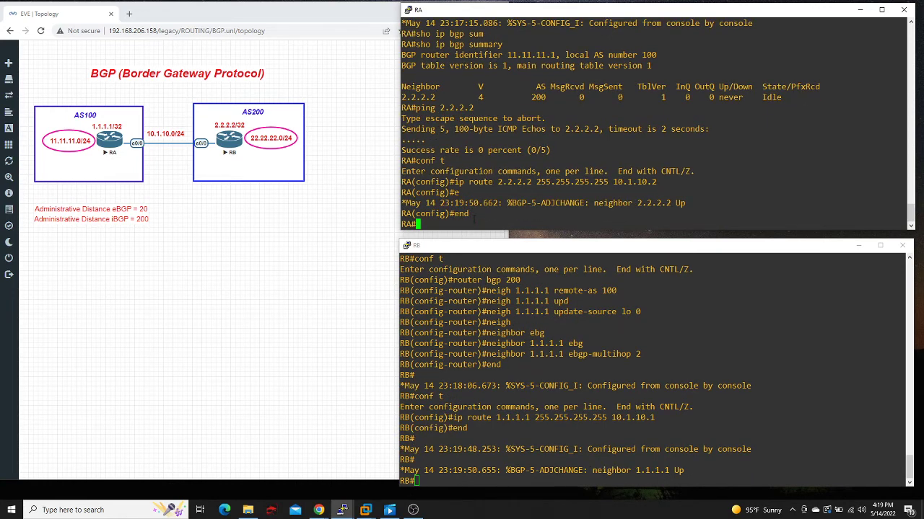
{"action": "type", "text": "ping 2.2."}
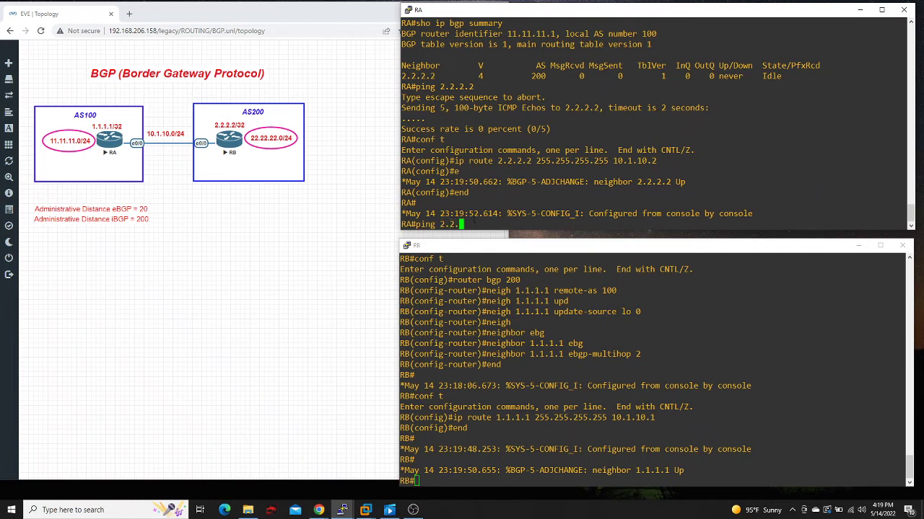
{"action": "type", "text": "2."}
{"action": "key", "text": "BackSpace"}
{"action": "key", "text": "Return"}
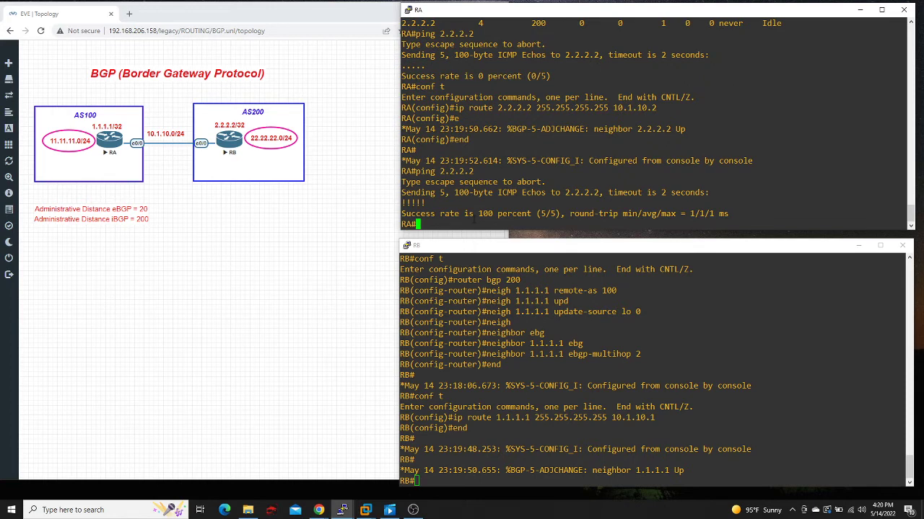
Run 'show ip bgp summary' on RA and RB to confirm the neighbors are established
{"action": "type", "text": "sho ip bgp sum"}
{"action": "key", "text": "Tab"}
{"action": "key", "text": "Return"}
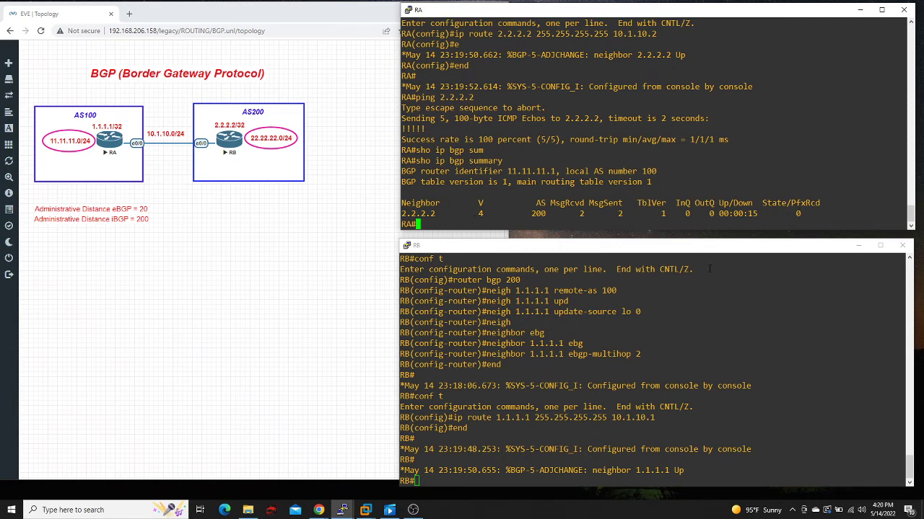
{"action": "left_click", "coordinate": [464, 482]}
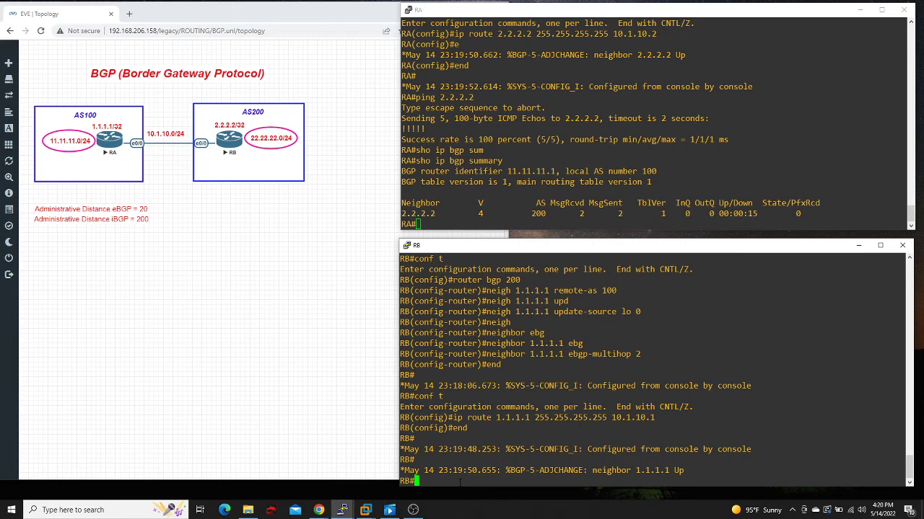
{"action": "type", "text": "sho ip bgp sum"}
{"action": "key", "text": "Tab"}
{"action": "key", "text": "Return"}
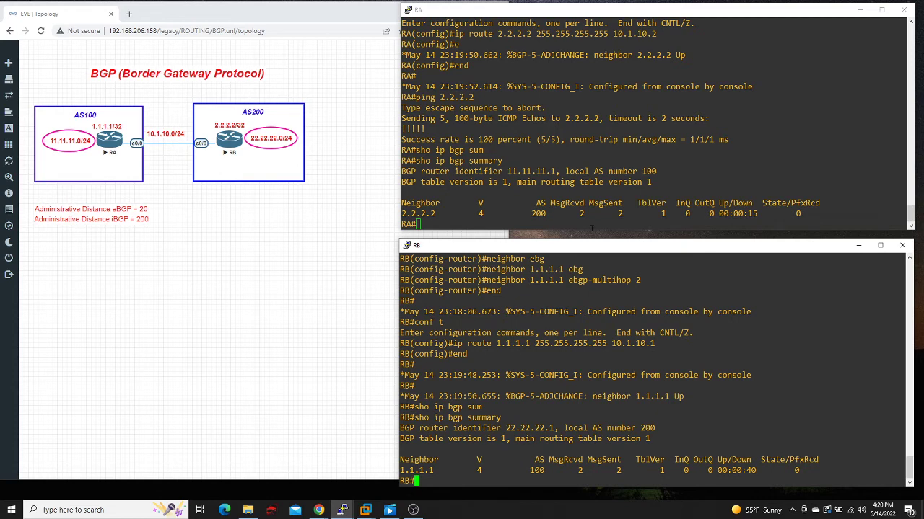
{"action": "left_click", "coordinate": [444, 222]}
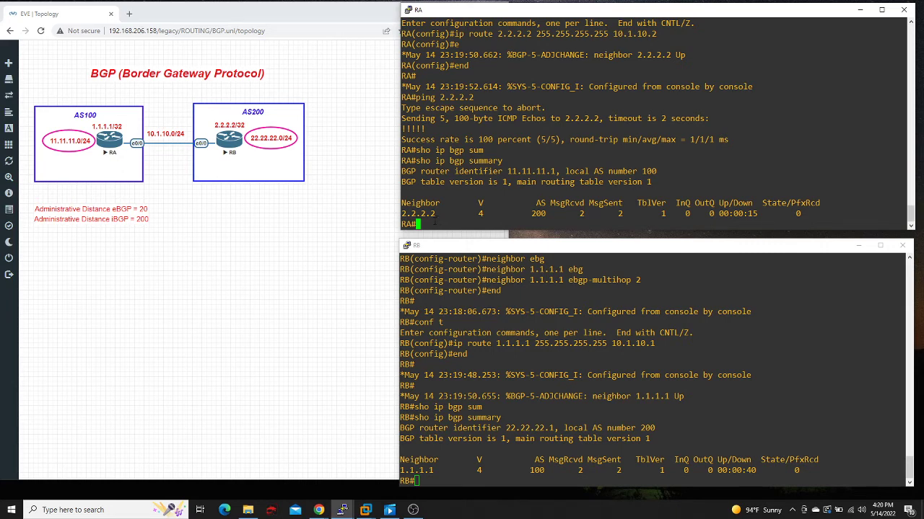
{"action": "type", "text": "conf t"}
Launch a Wireshark capture on RA's e0/0 interface and return to RA's console
{"action": "right_click", "coordinate": [117, 141]}
{"action": "left_click", "coordinate": [150, 212]}
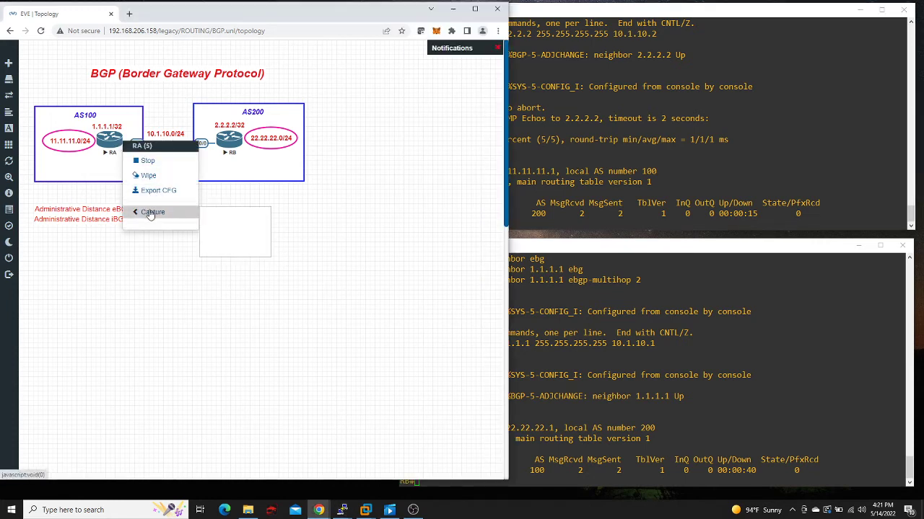
{"action": "left_click", "coordinate": [215, 217]}
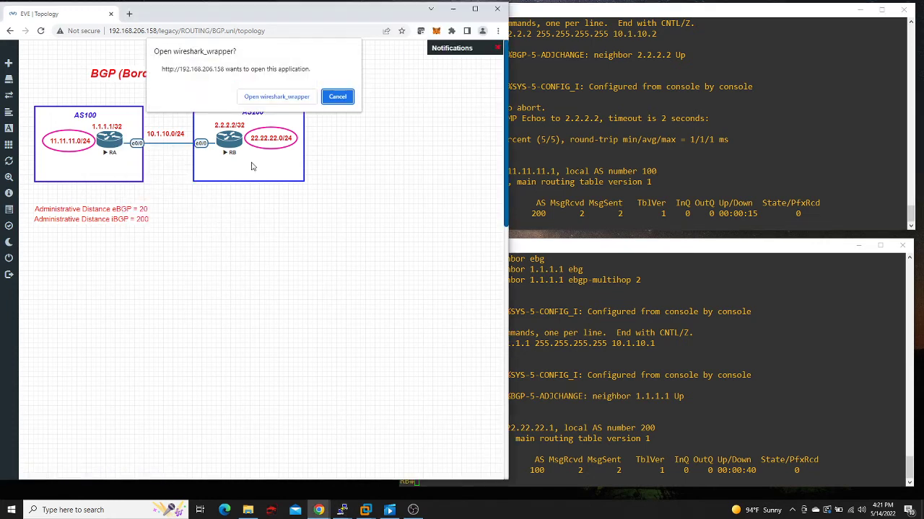
{"action": "left_click", "coordinate": [302, 97]}
{"action": "left_click", "coordinate": [430, 20]}
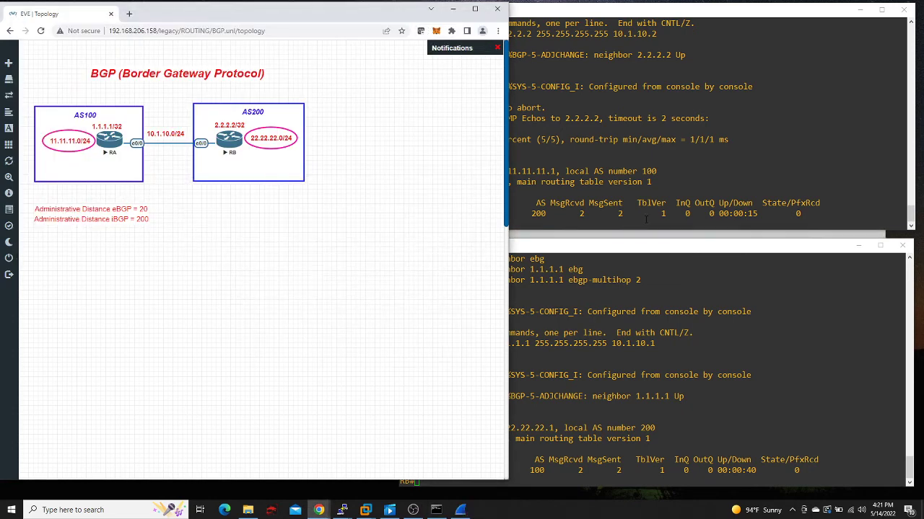
{"action": "left_click", "coordinate": [514, 224]}
On RA, advertise 11.11.11.0 mask 255.255.255.0 under router bgp 100
{"action": "key", "text": "Return"}
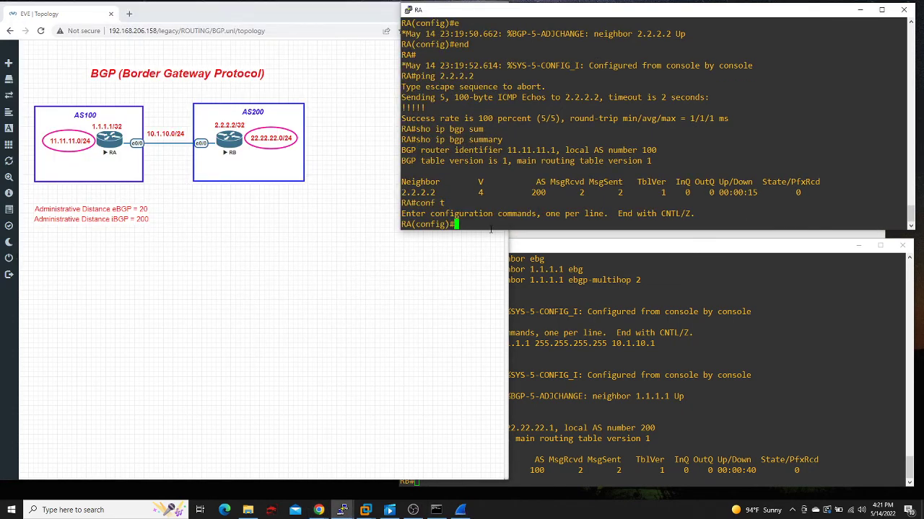
{"action": "type", "text": "router bgp 100"}
{"action": "key", "text": "Return"}
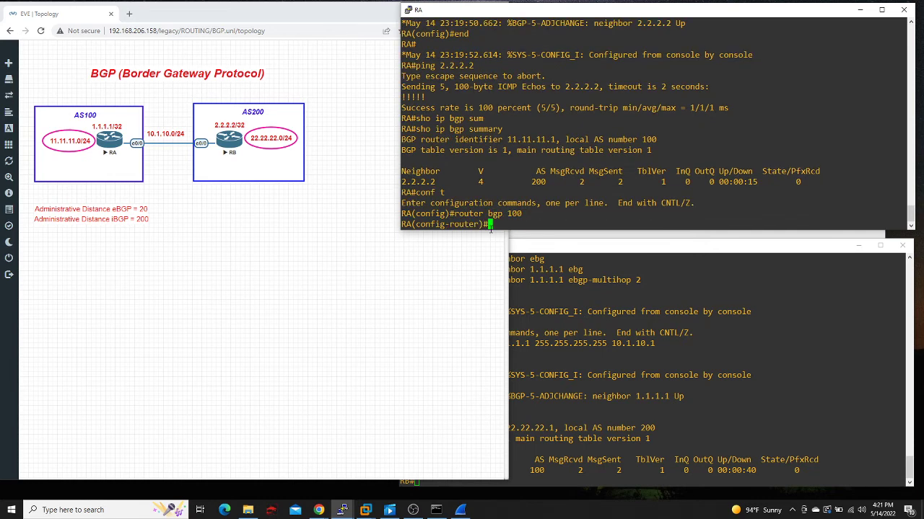
{"action": "type", "text": "network 11.11.11.0"}
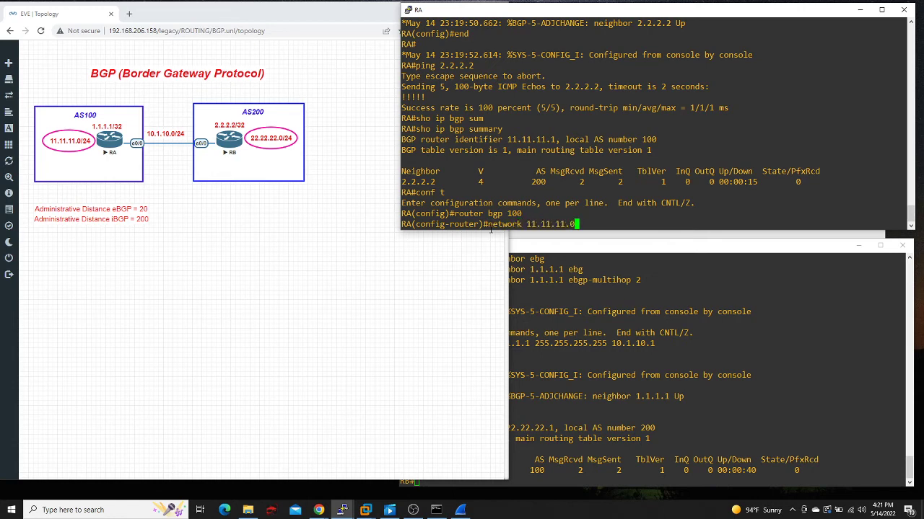
{"action": "type", "text": " mask 255.255.255.0"}
{"action": "key", "text": "Return"}
On RB, advertise 22.22.22.0 mask 255.255.255.0 under router bgp 200 and exit configuration mode
{"action": "left_click_drag", "start_coordinate": [732, 329], "coordinate": [721, 332]}
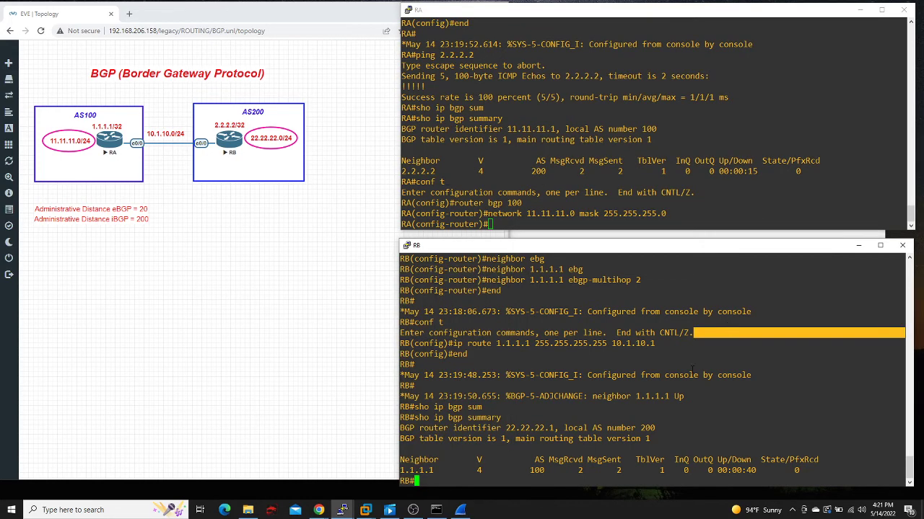
{"action": "left_click", "coordinate": [450, 480]}
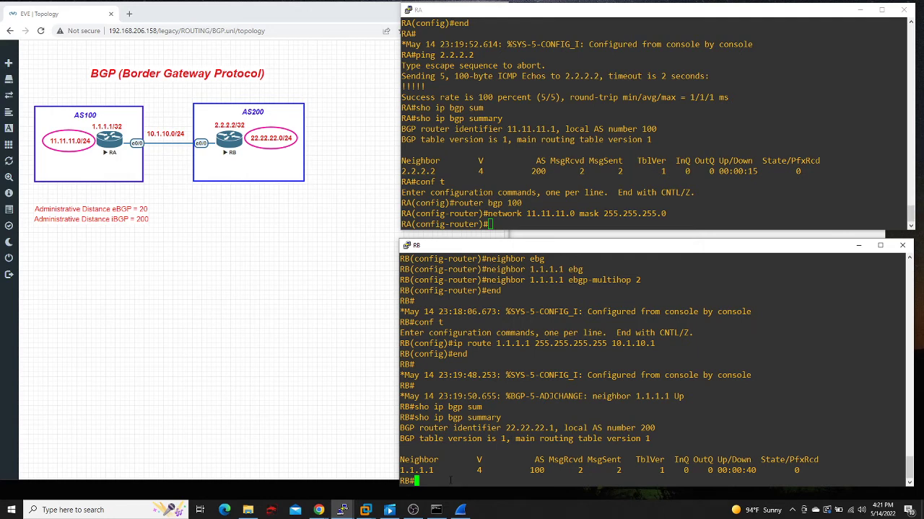
{"action": "type", "text": "conf t"}
{"action": "key", "text": "Return"}
{"action": "type", "text": "ro"}
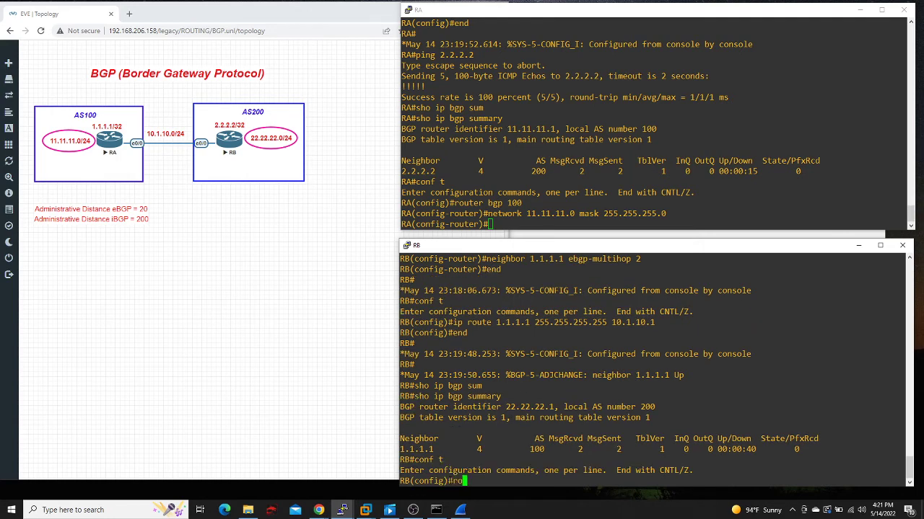
{"action": "type", "text": "uter bgp 200"}
{"action": "key", "text": "Return"}
{"action": "type", "text": "netw"}
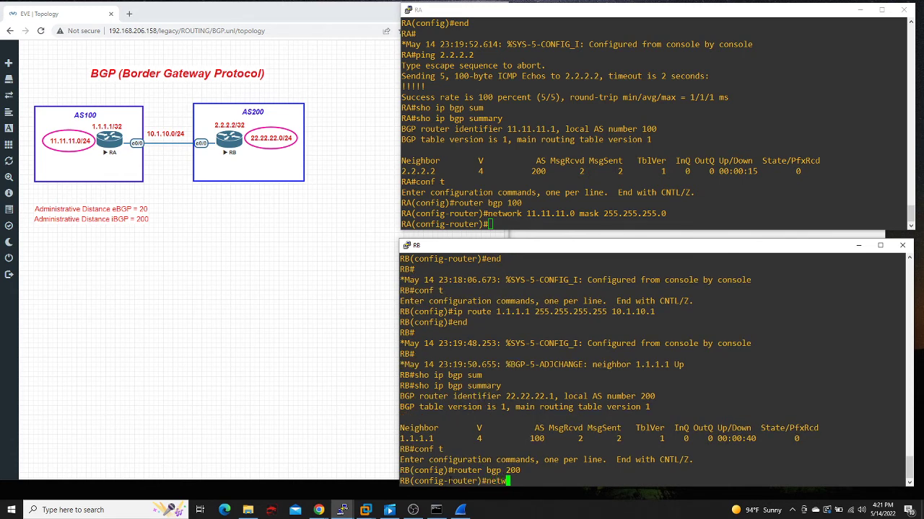
{"action": "type", "text": "ork 22.22.22.0 mask 255."}
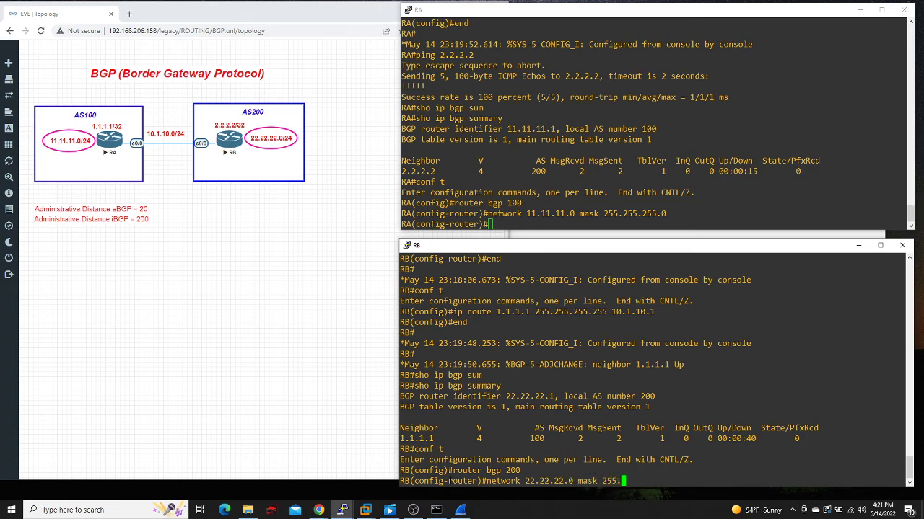
{"action": "type", "text": "255.255"}
{"action": "type", "text": ".0"}
{"action": "key", "text": "Return"}
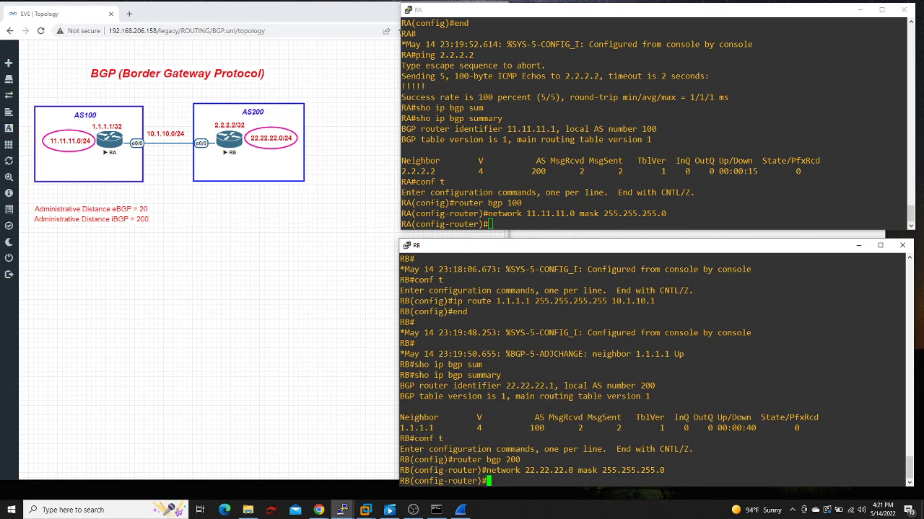
{"action": "type", "text": "end"}
{"action": "key", "text": "Return"}
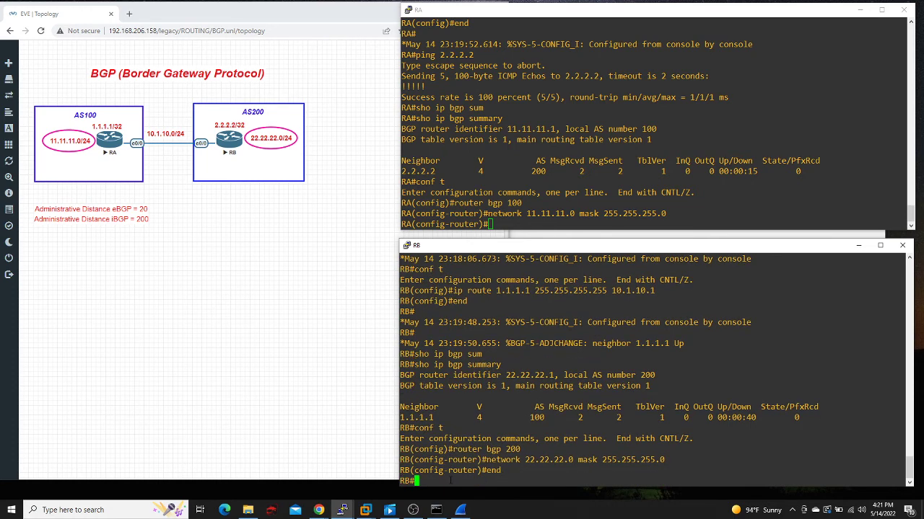
{"action": "left_click", "coordinate": [539, 218]}
Run 'show ip bgp' on RA until 22.22.22.0/24 appears with next hop 2.2.2.2
{"action": "type", "text": "end"}
{"action": "key", "text": "Return"}
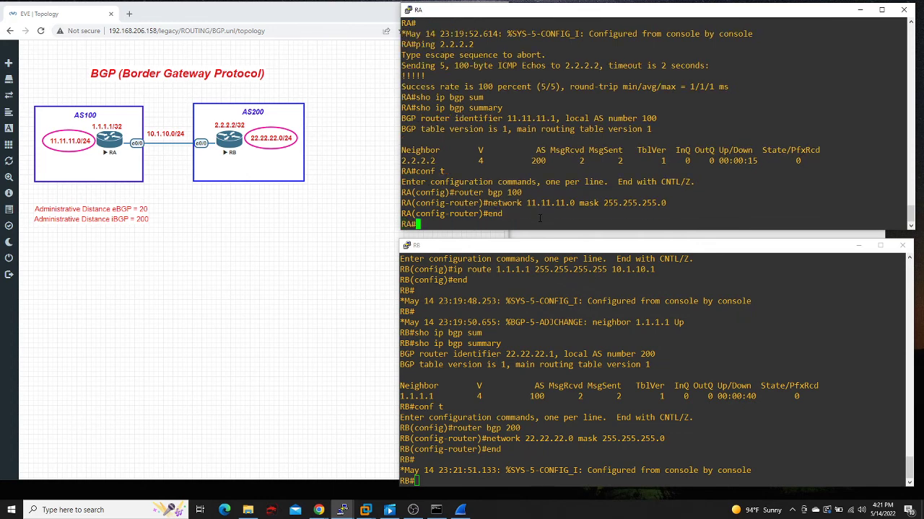
{"action": "type", "text": "sho p"}
{"action": "key", "text": "BackSpace"}
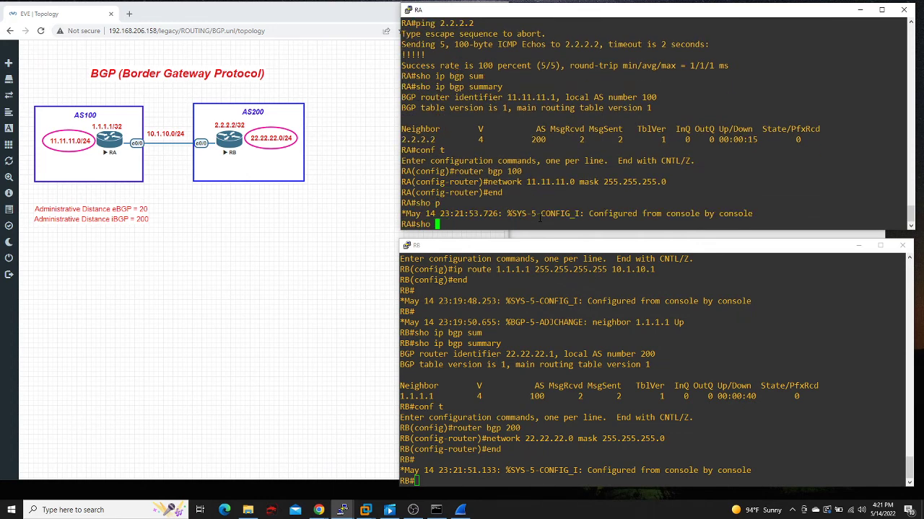
{"action": "type", "text": "ip bgp"}
{"action": "key", "text": "Return"}
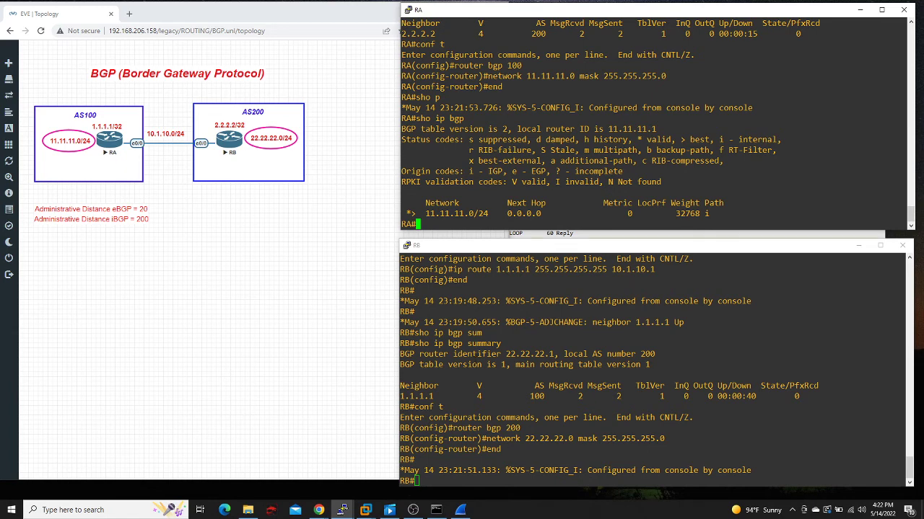
{"action": "key", "text": "Up"}
{"action": "key", "text": "Return"}
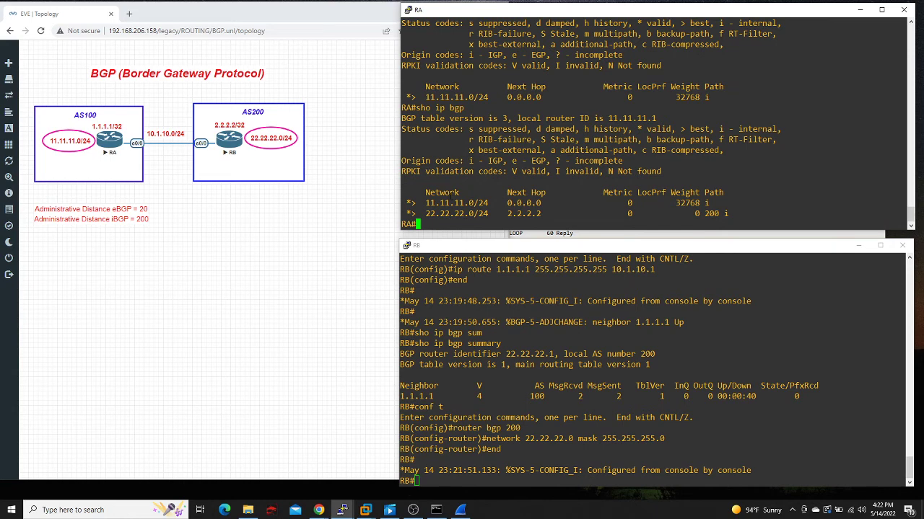
{"action": "left_click_drag", "start_coordinate": [425, 213], "coordinate": [469, 213]}
Bring Wireshark forward and stop the running capture
{"action": "left_click", "coordinate": [586, 212]}
{"action": "left_click", "coordinate": [461, 510]}
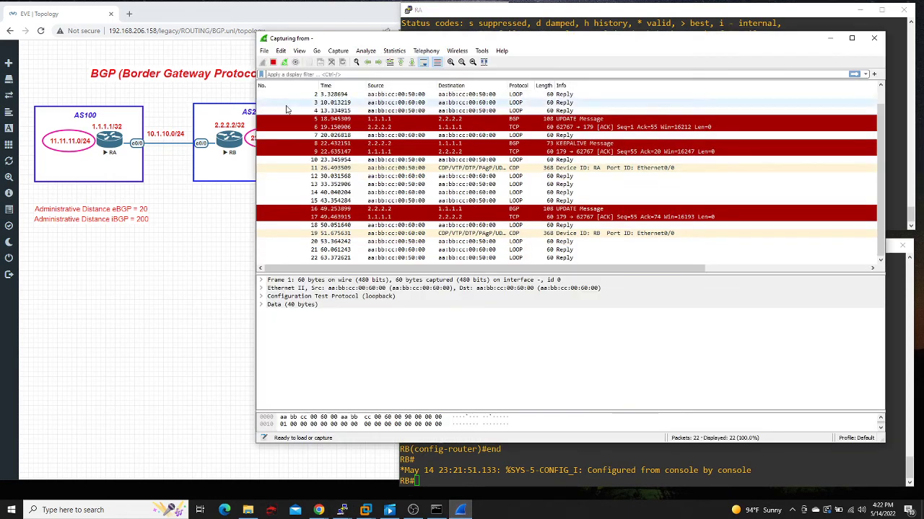
{"action": "left_click", "coordinate": [273, 62]}
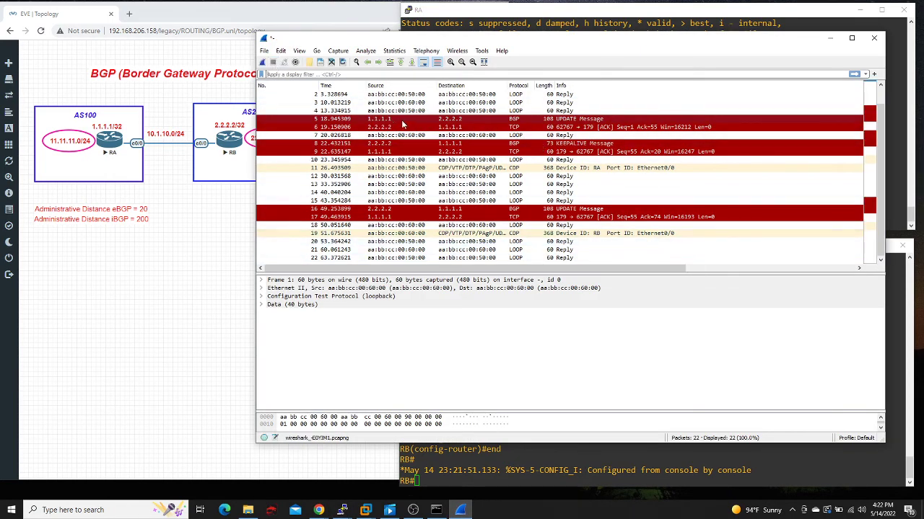
Inspect frame 5's BGP UPDATE from 1.1.1.1 to 2.2.2.2 on TCP 179, then frame 8's KEEPALIVE
{"action": "left_click", "coordinate": [333, 121]}
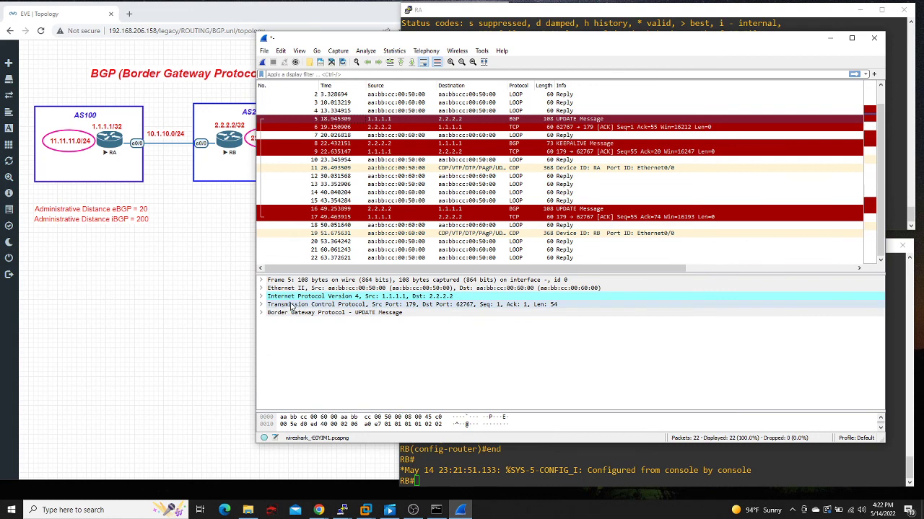
{"action": "left_click", "coordinate": [261, 305]}
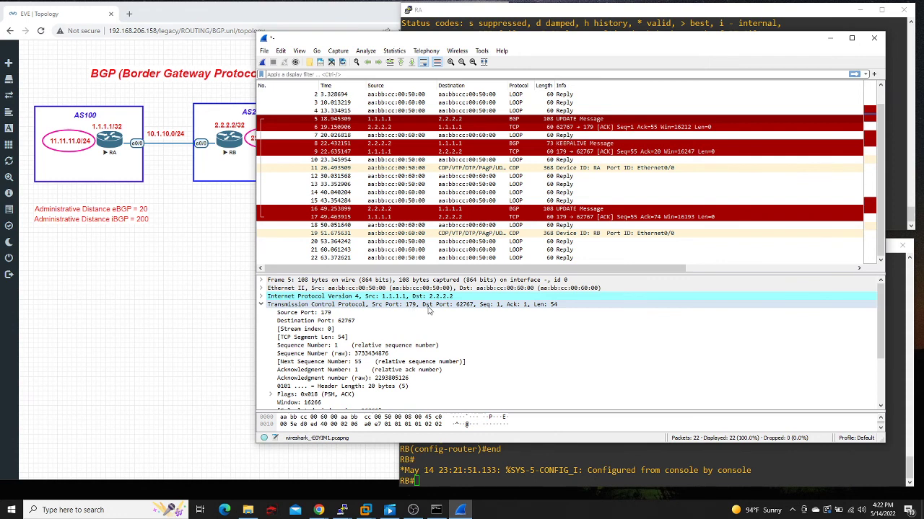
{"action": "scroll", "coordinate": [384, 322], "scroll_direction": "down", "scroll_amount": 3}
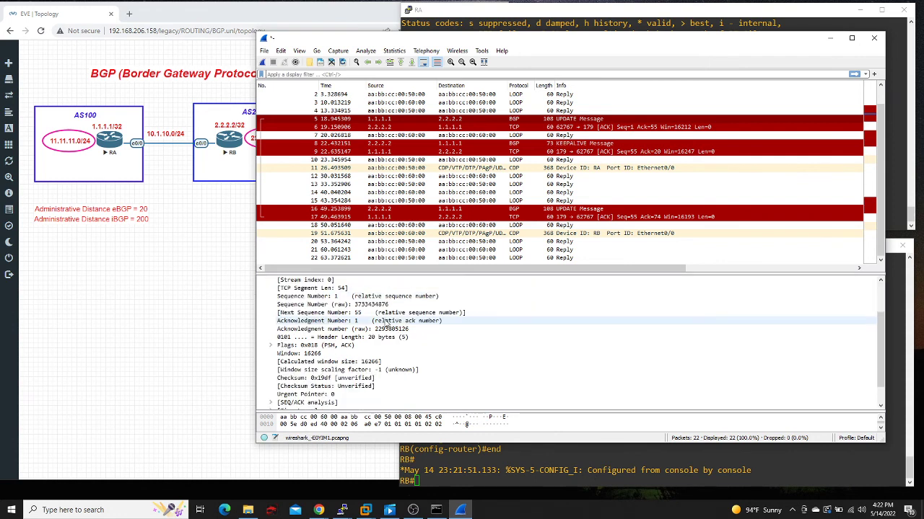
{"action": "scroll", "coordinate": [313, 326], "scroll_direction": "up", "scroll_amount": 3}
{"action": "left_click", "coordinate": [262, 305]}
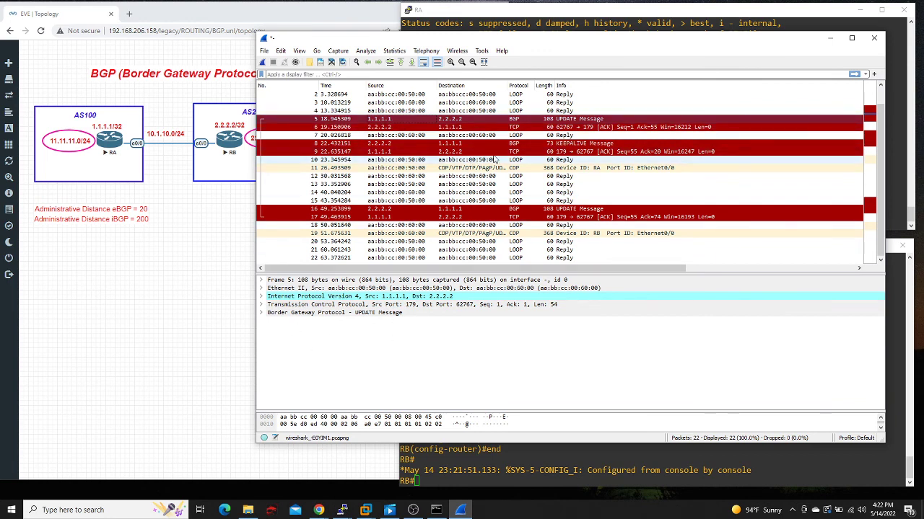
{"action": "left_click", "coordinate": [336, 143]}
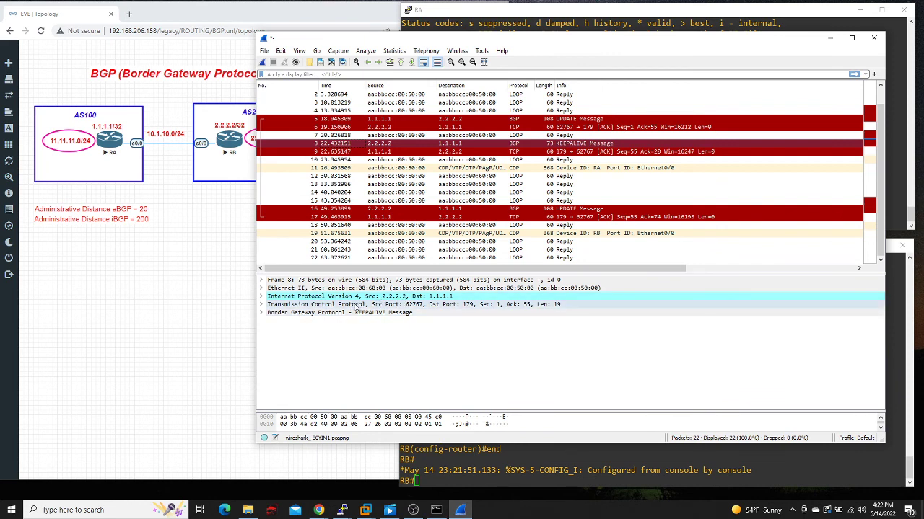
{"action": "left_click", "coordinate": [263, 313]}
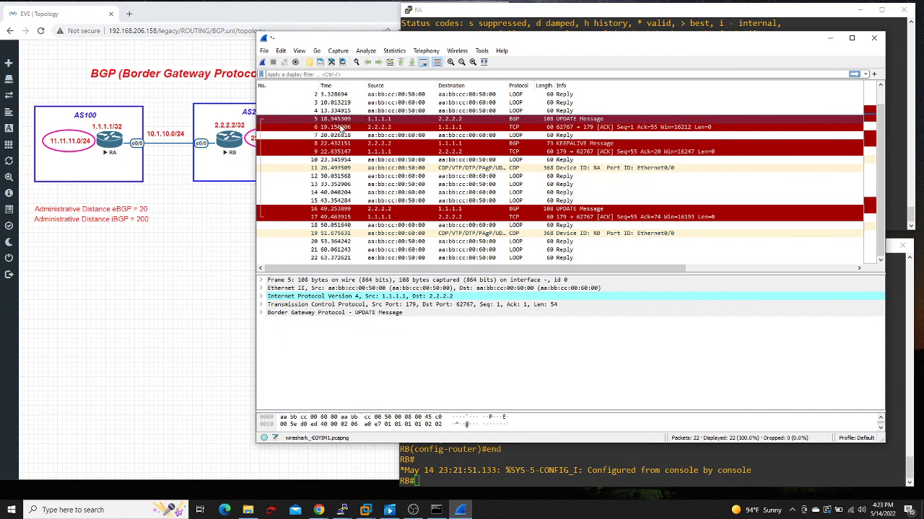
Check the NLRI shows 11.11.11.0/24 in frame 5 and 22.22.22.0/24 in frame 16, then minimize Wireshark
{"action": "double_click", "coordinate": [274, 313]}
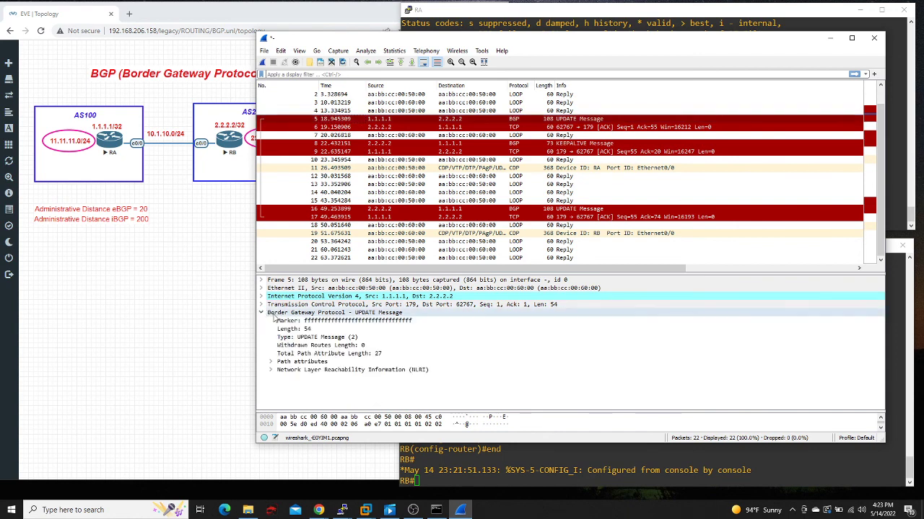
{"action": "left_click", "coordinate": [271, 369]}
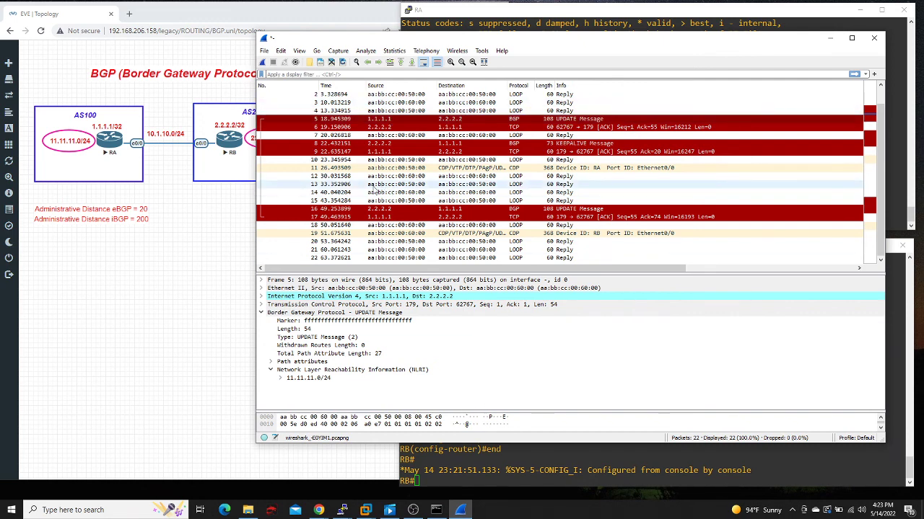
{"action": "left_click", "coordinate": [378, 209]}
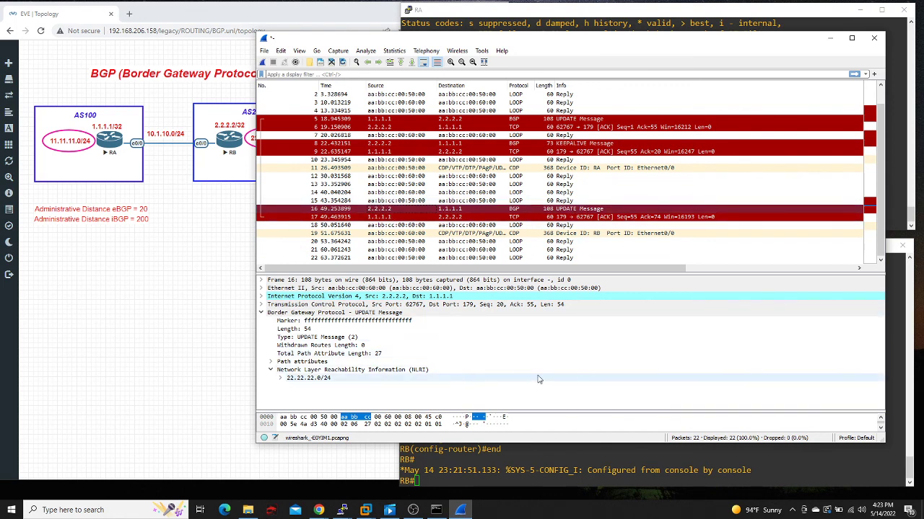
{"action": "left_click", "coordinate": [199, 311]}
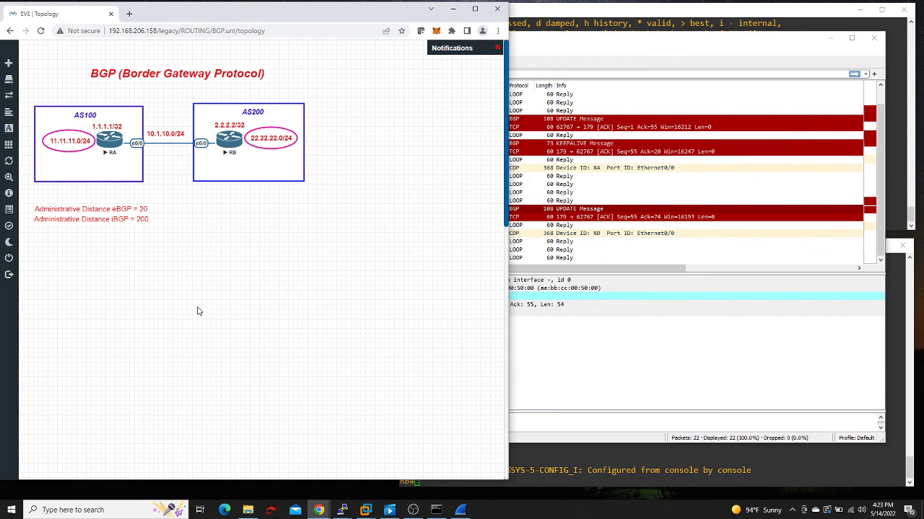
{"action": "left_click", "coordinate": [830, 38]}
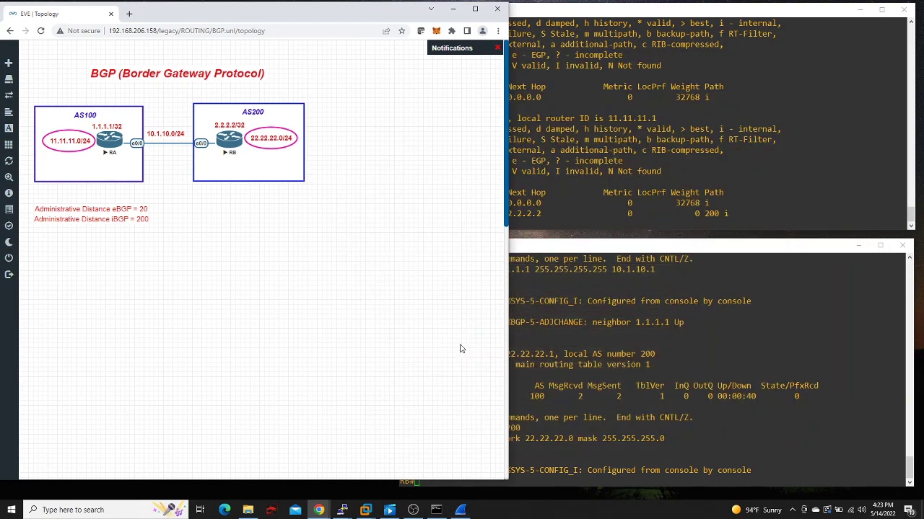